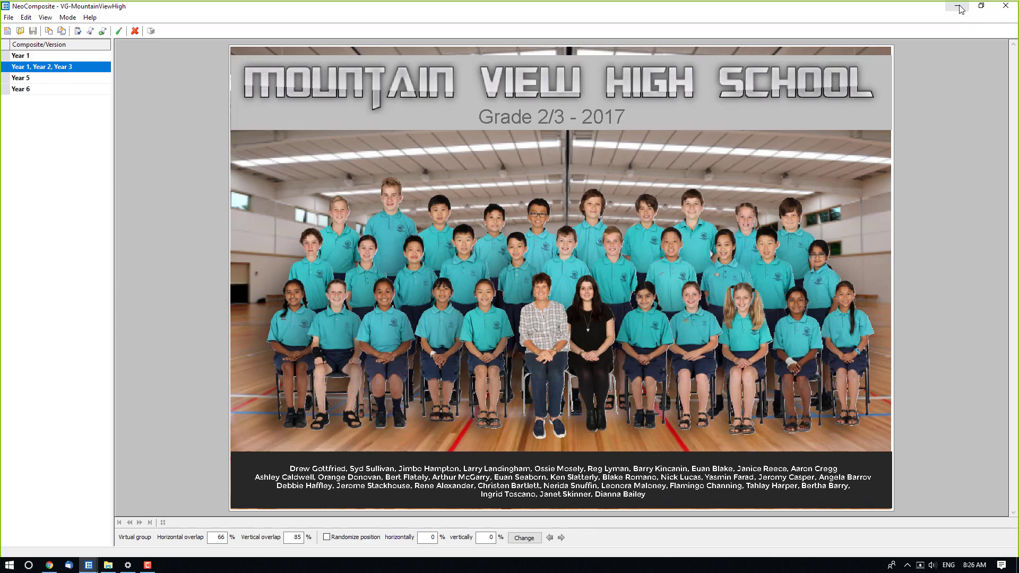
Switch to the VG-Randy project, look through the Volleyball folder's images, and show the Baseball folder's images.
click(960, 7)
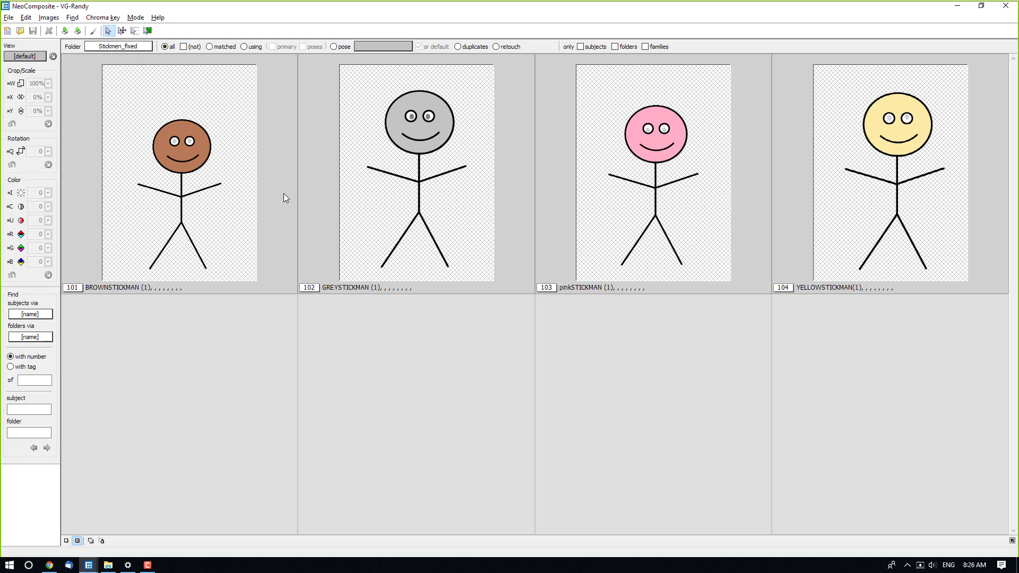
click(118, 46)
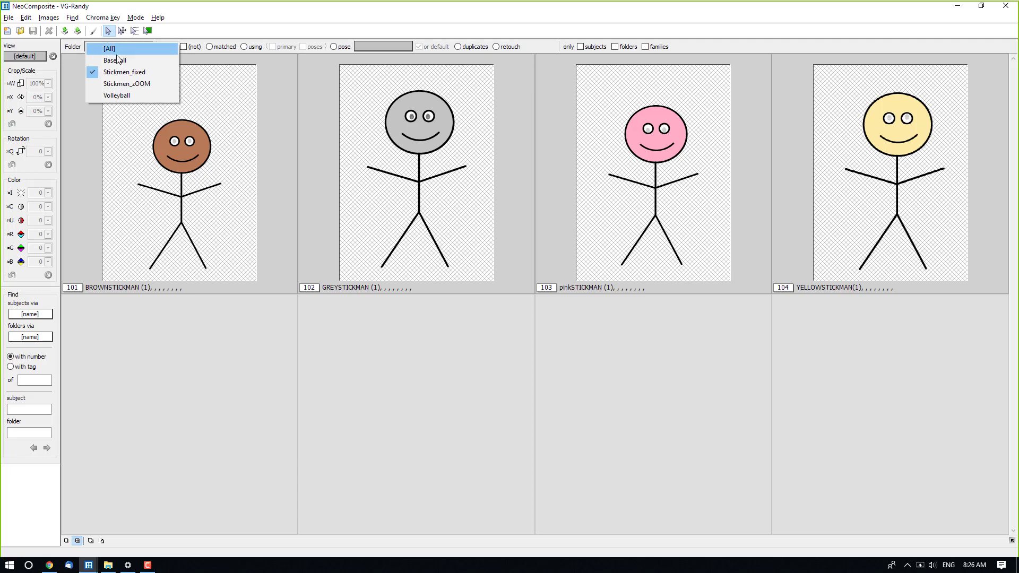
click(109, 96)
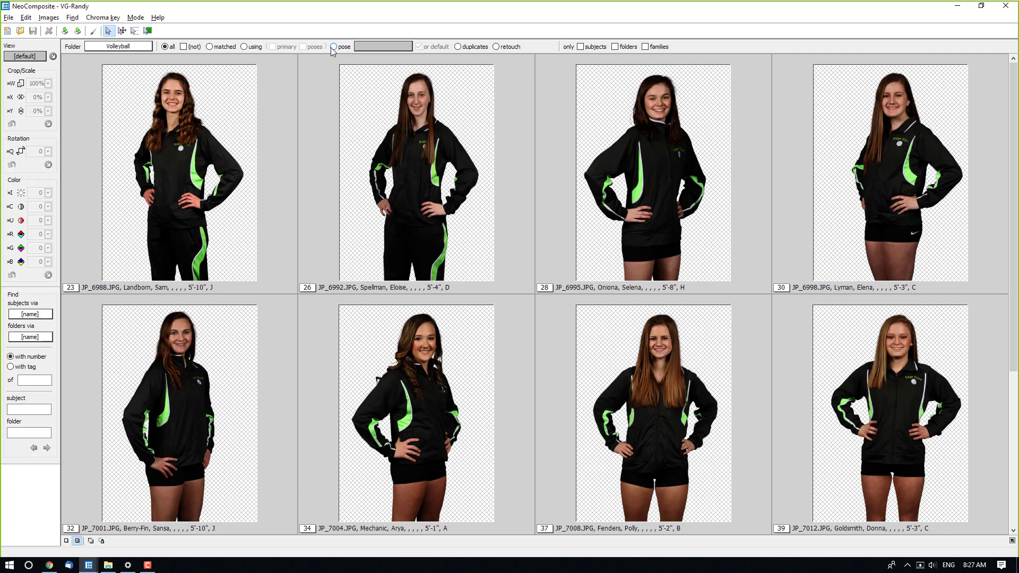
click(505, 485)
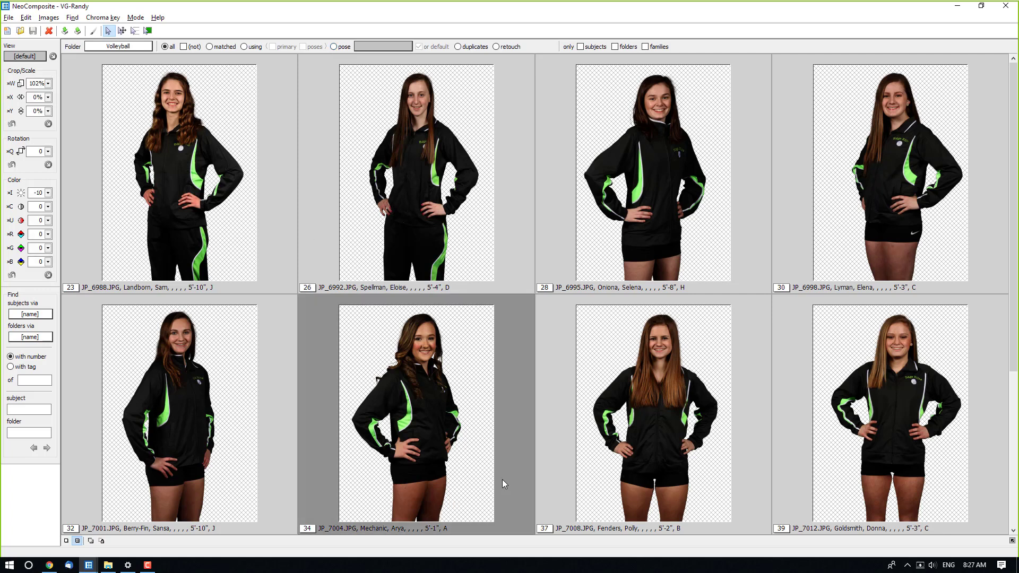
click(273, 237)
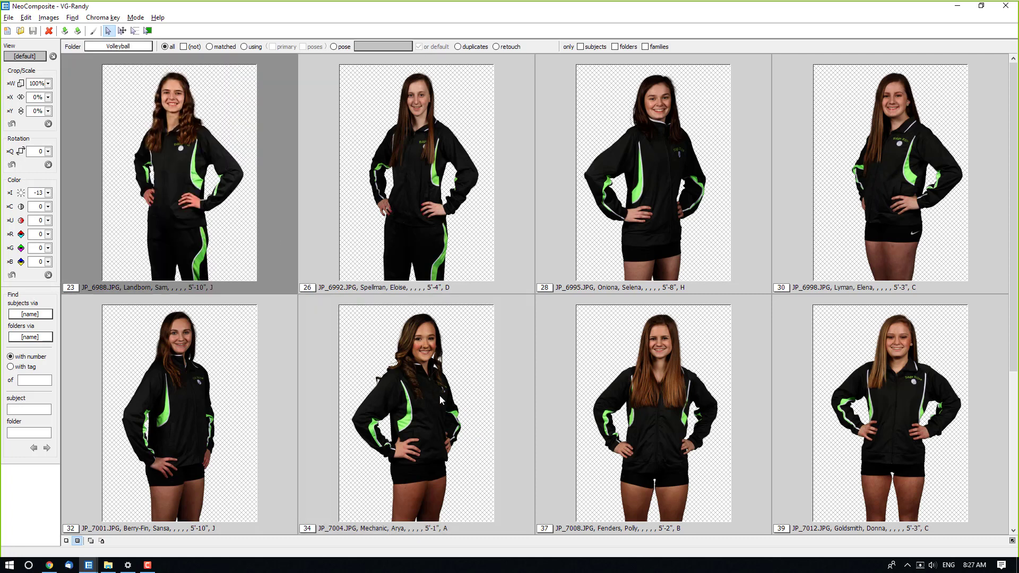
click(507, 380)
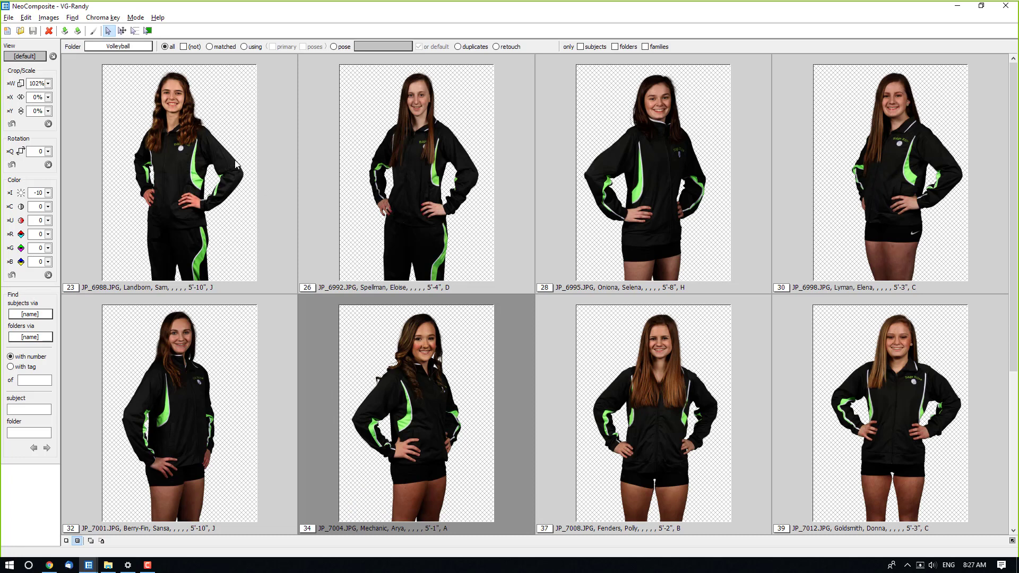
click(140, 48)
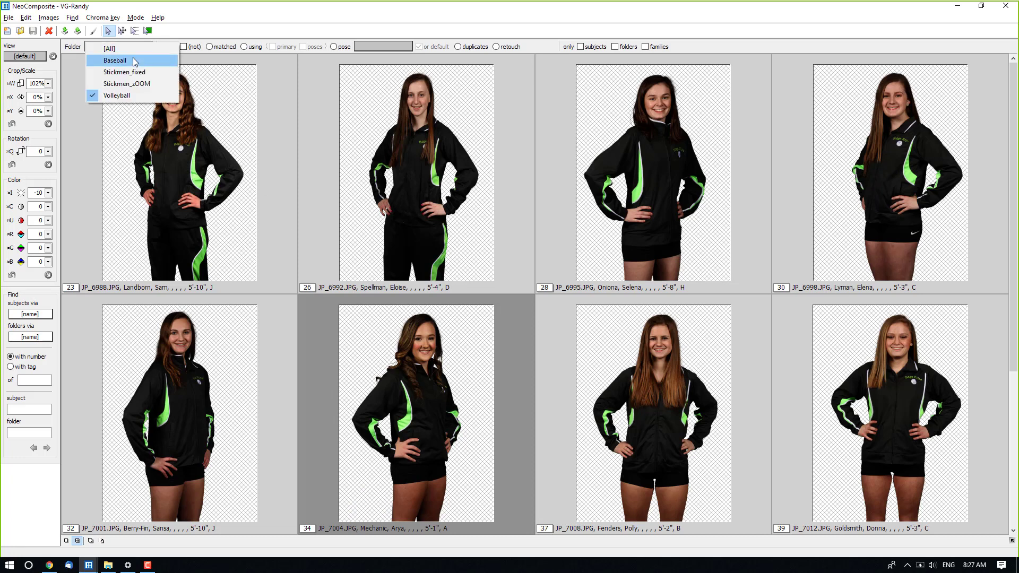
click(133, 60)
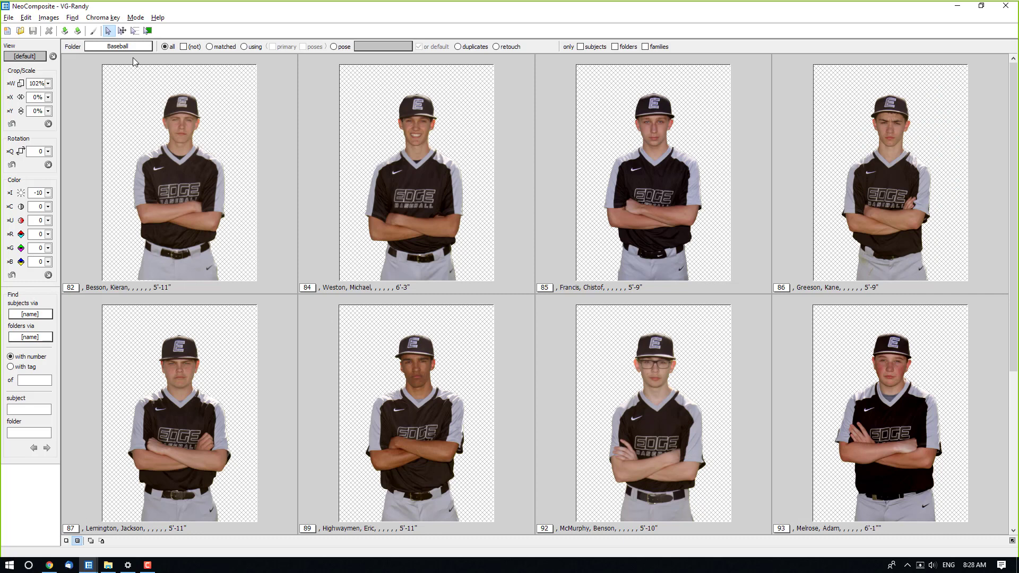
Switch to the webinar slideshow and go back from slide 9 to slide 7.
click(65, 563)
mouse_move(191, 476)
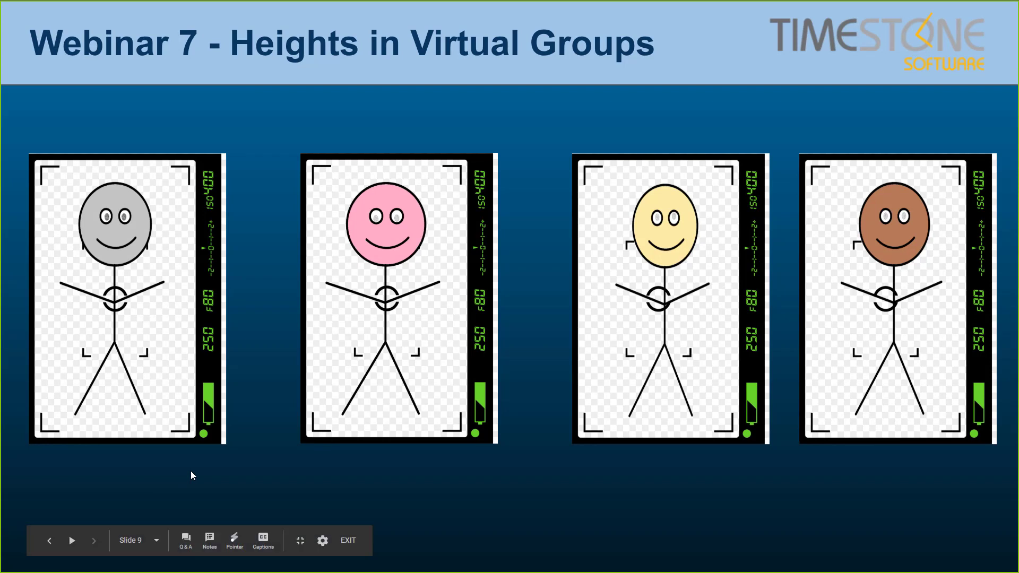
key(Left)
key(Left)
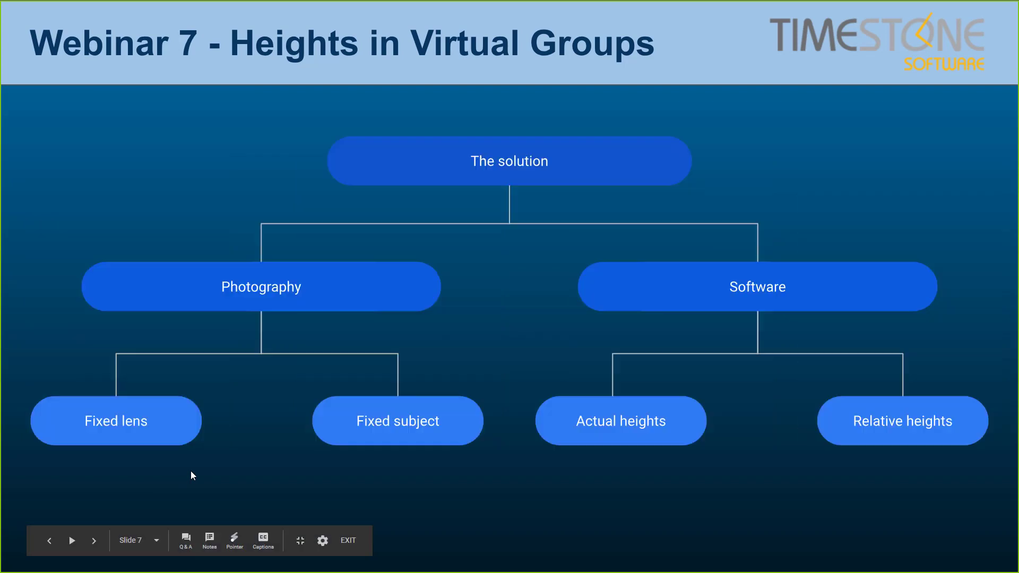
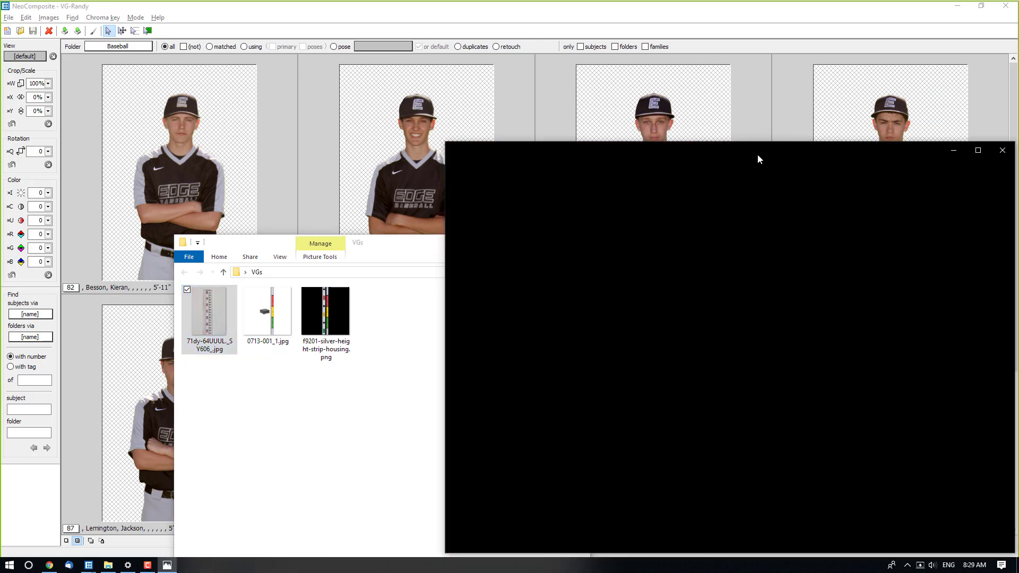
View the three height-chart reference pictures from the VGs folder in Photos, and put both windows away.
drag(760, 150, 472, 53)
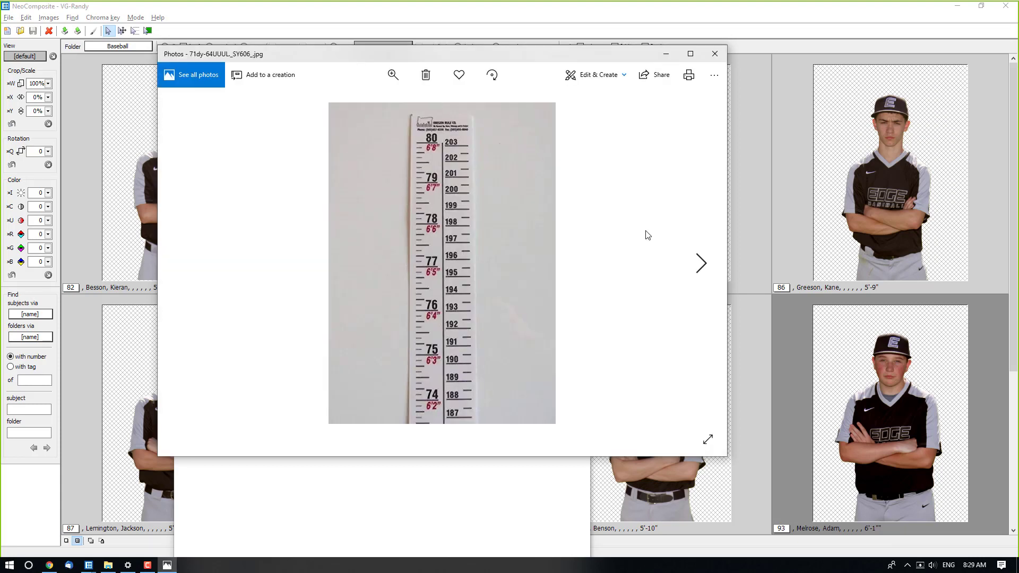
click(700, 262)
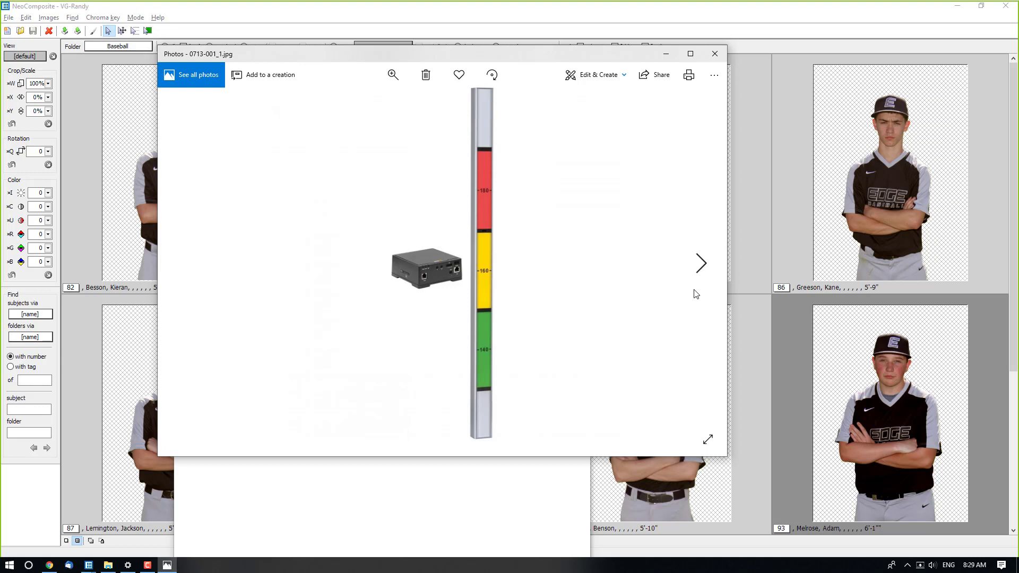
click(699, 272)
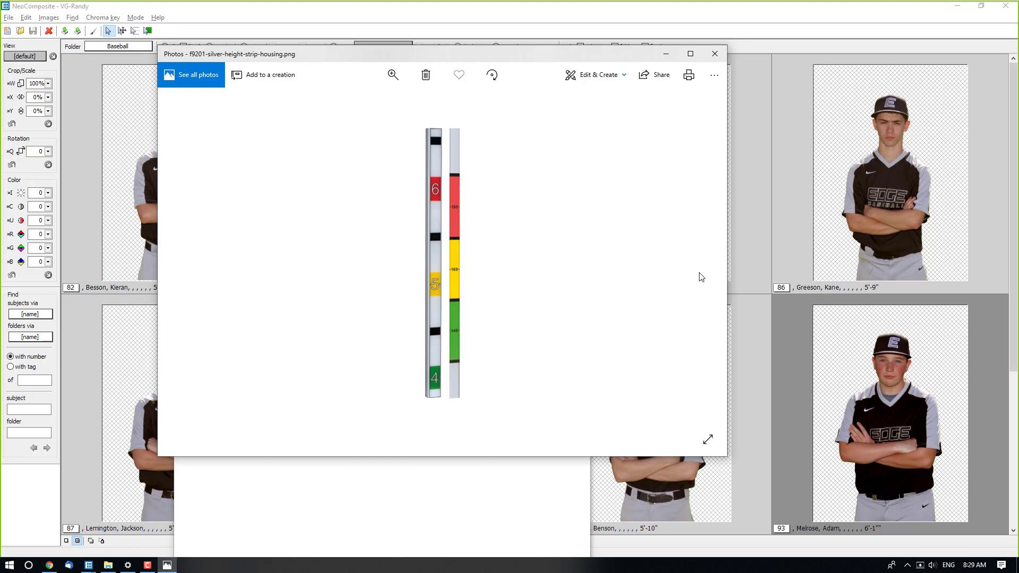
click(670, 55)
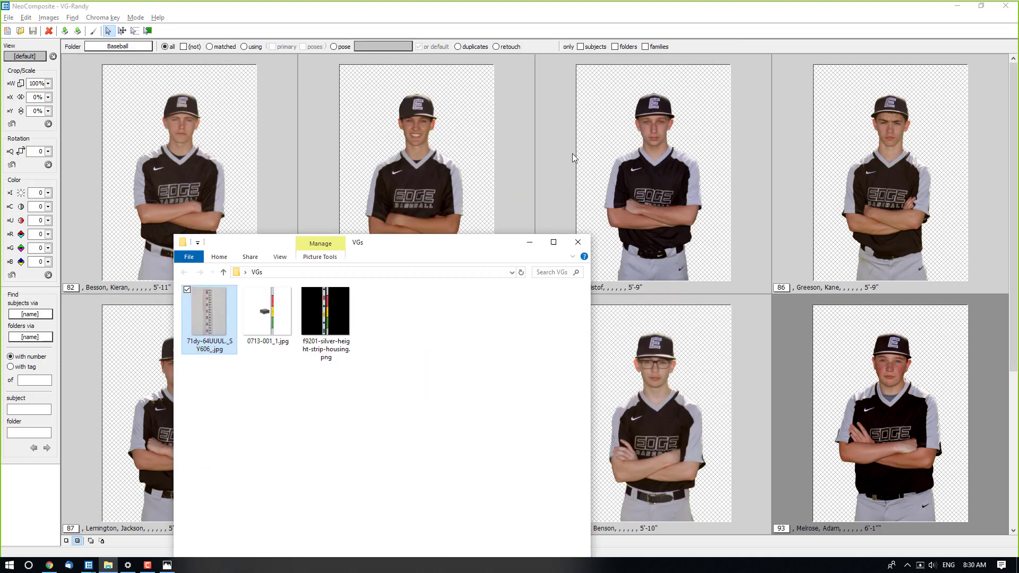
click(538, 244)
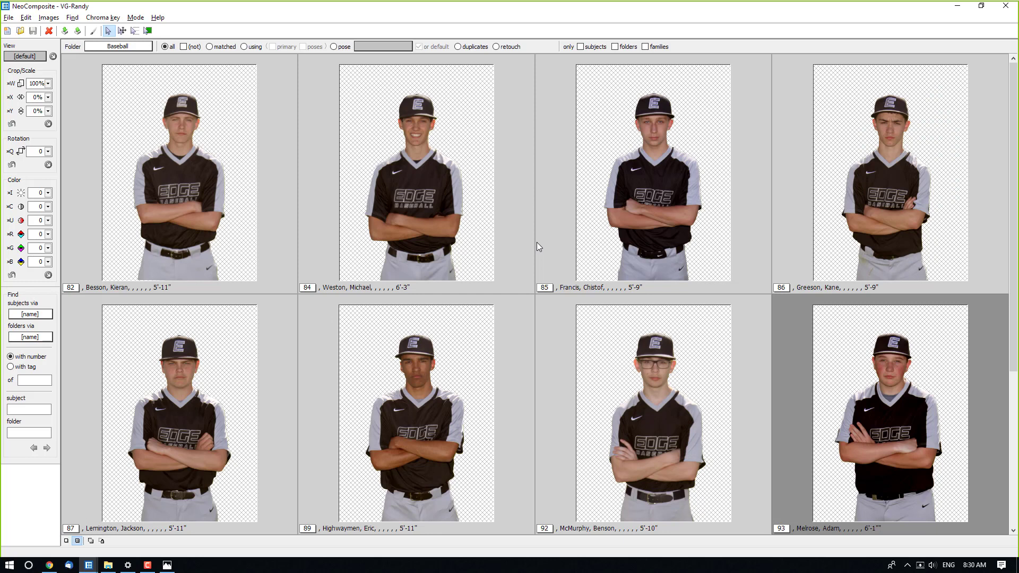
List the Baseball folder's subject records and sort them by ID.
key(F2)
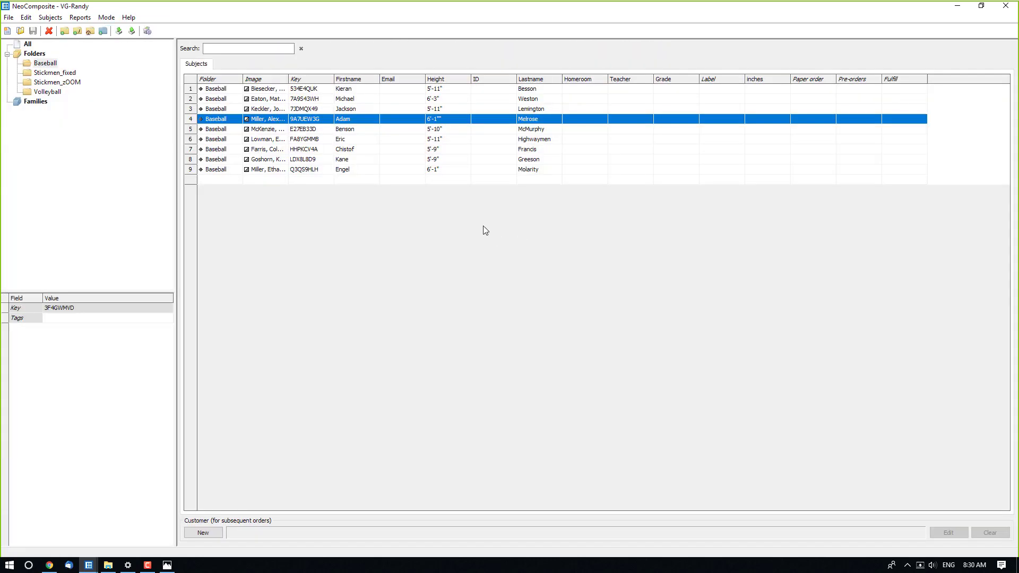
click(52, 92)
click(46, 63)
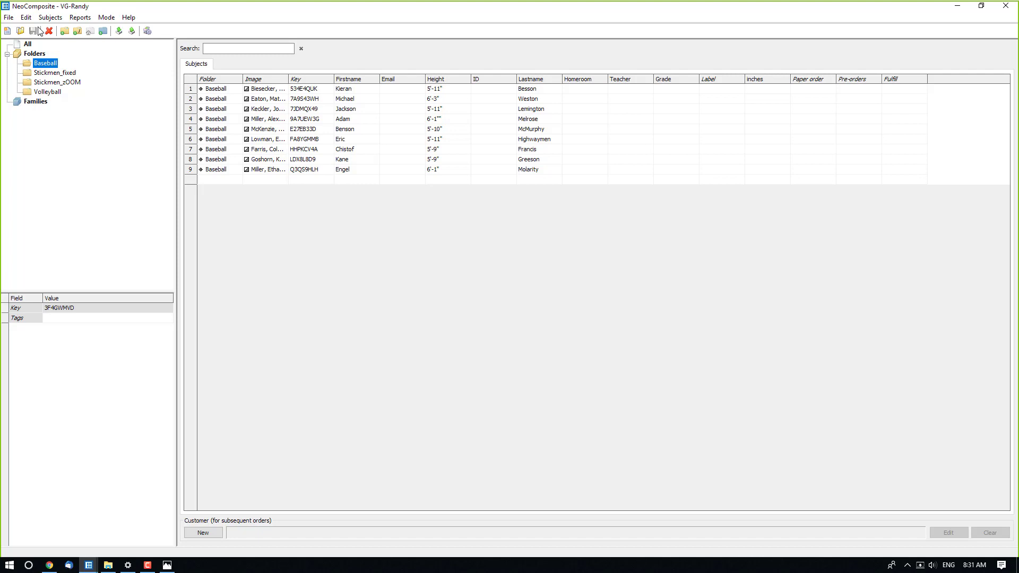
click(500, 79)
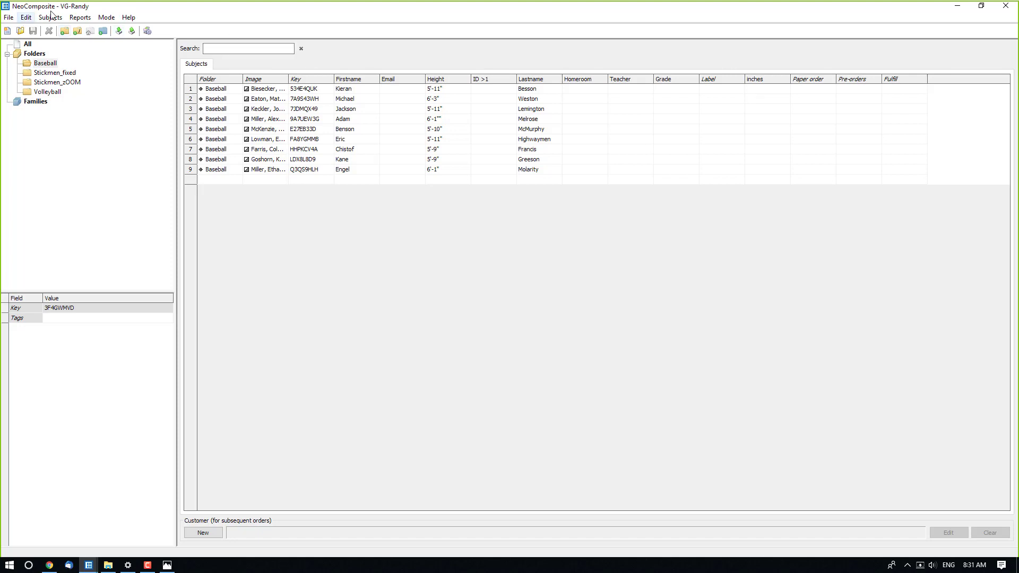
Examine the Height subject field's special type options in the Detail Fields settings, reselect height, and close without applying.
click(26, 17)
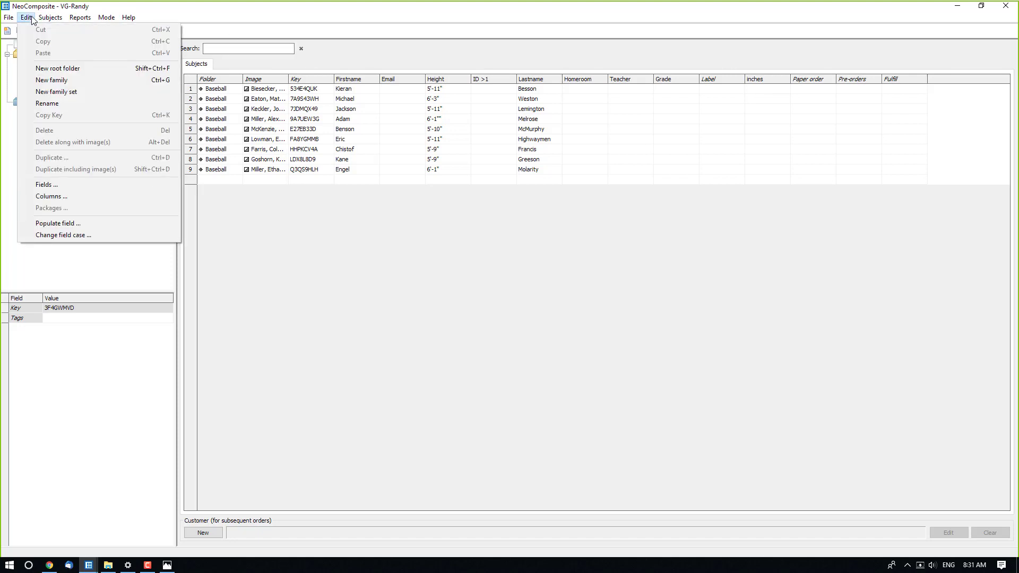
click(39, 189)
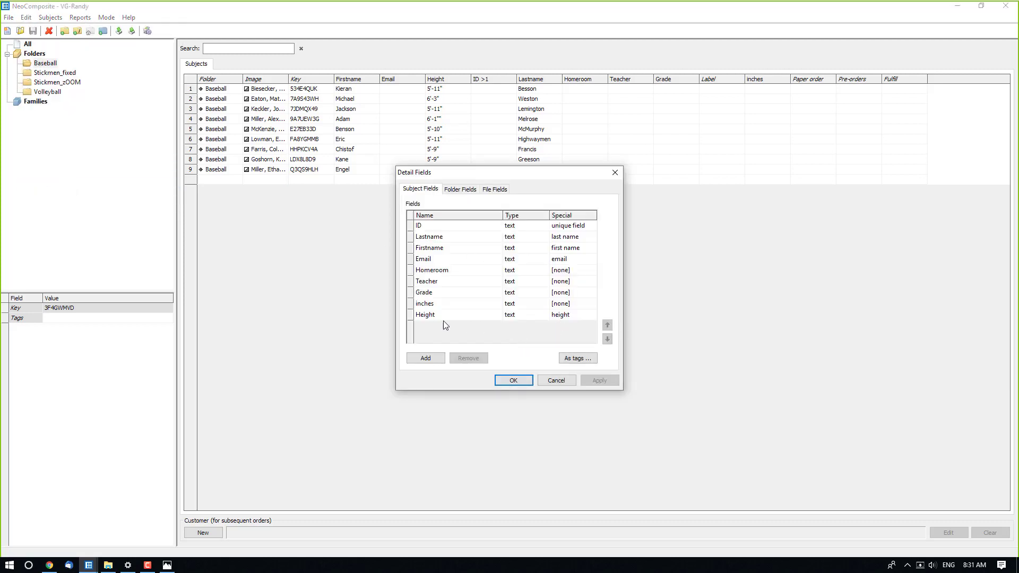
click(445, 318)
click(595, 316)
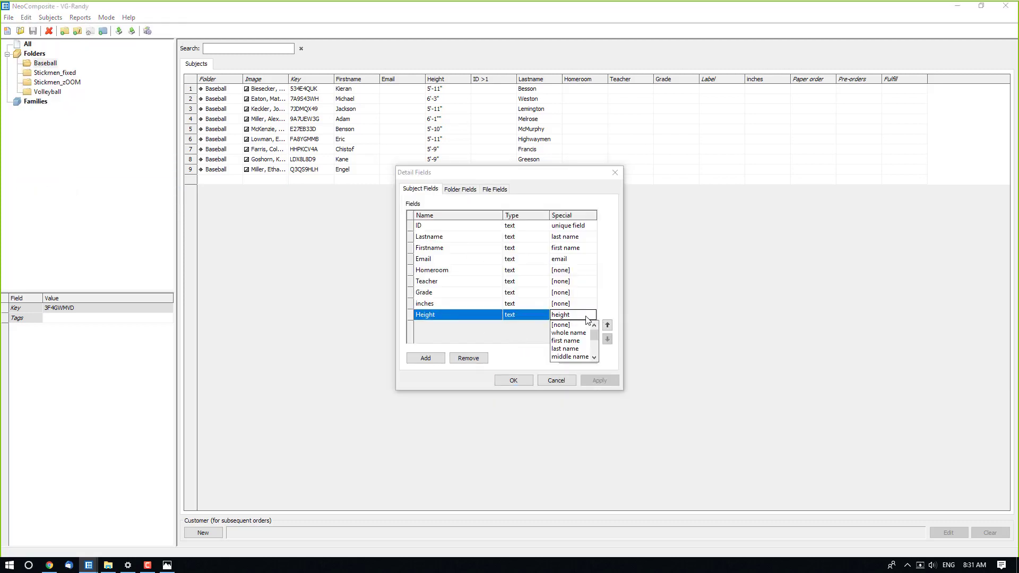
drag(597, 334, 594, 348)
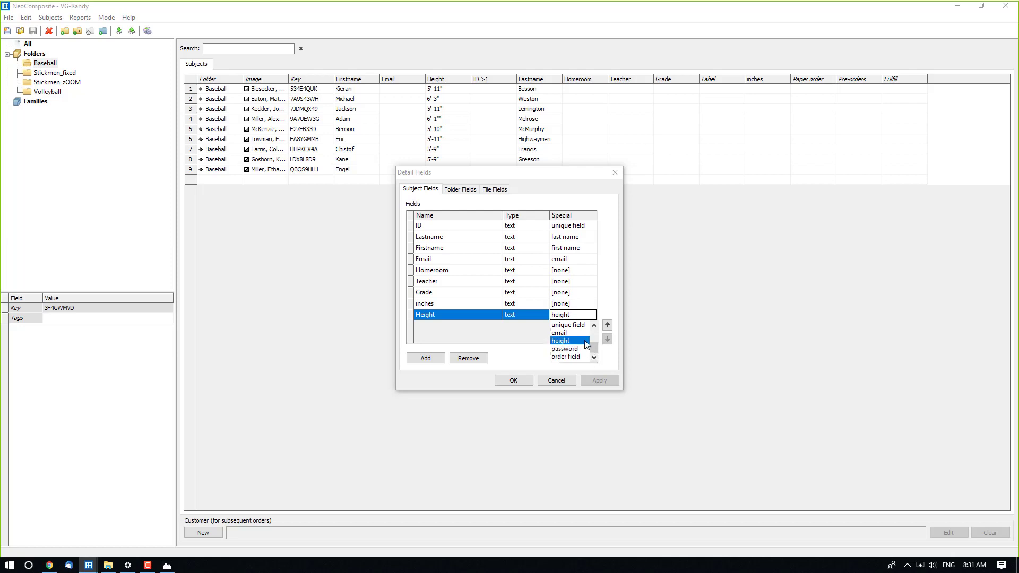
click(586, 344)
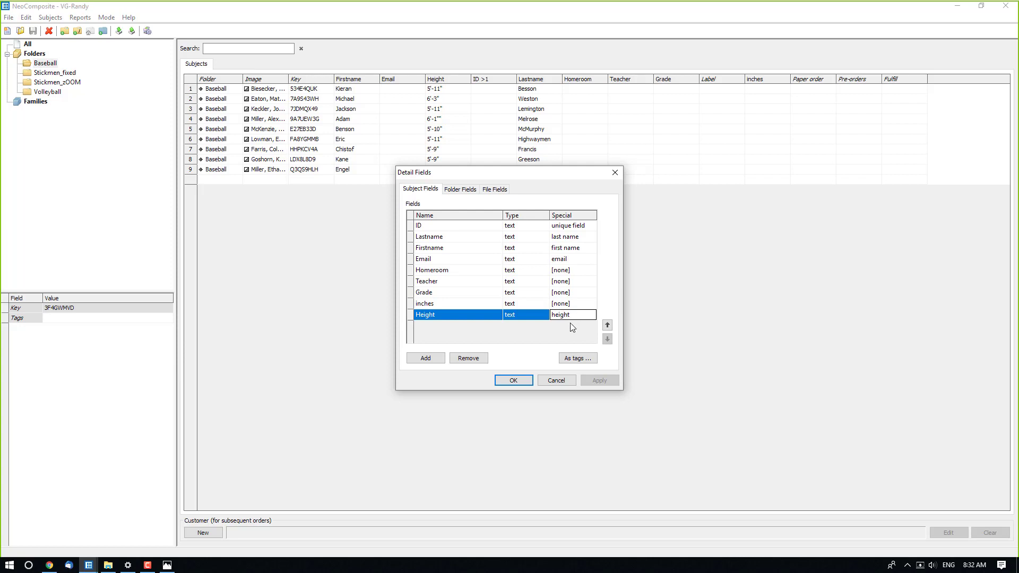
click(557, 382)
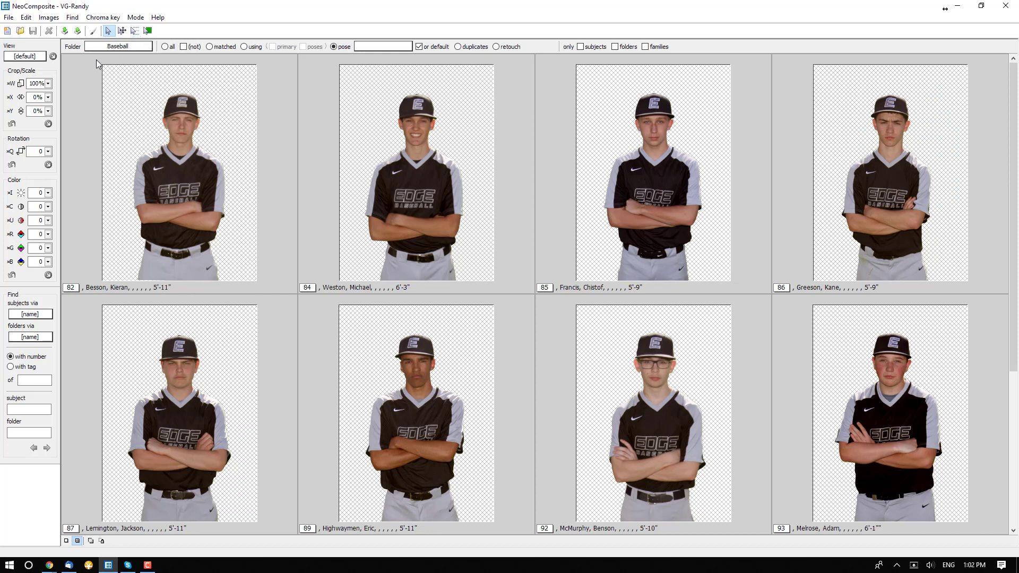
Activate the heights tool for the Baseball images and detect the height lines on image 82.
click(84, 71)
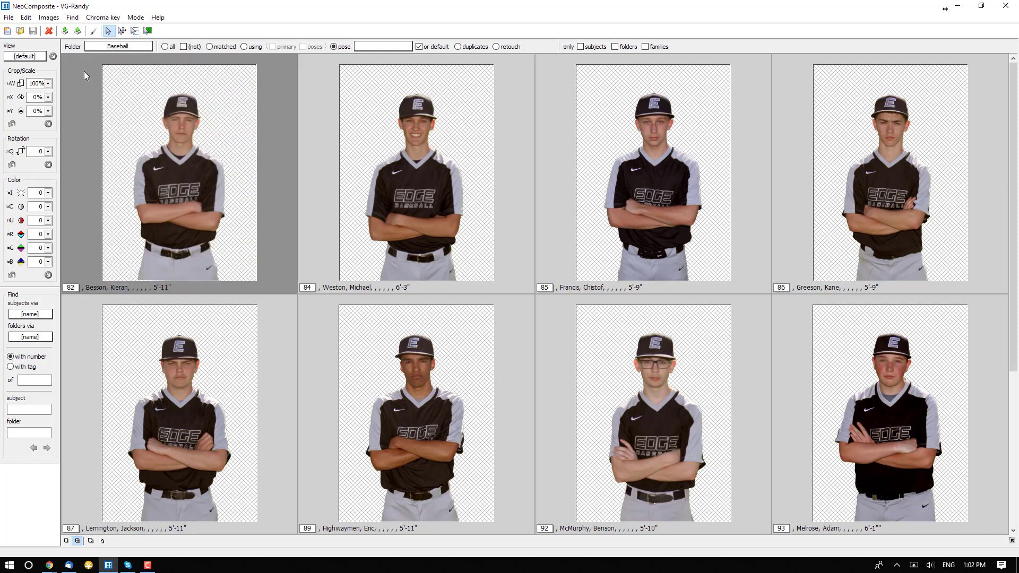
click(139, 32)
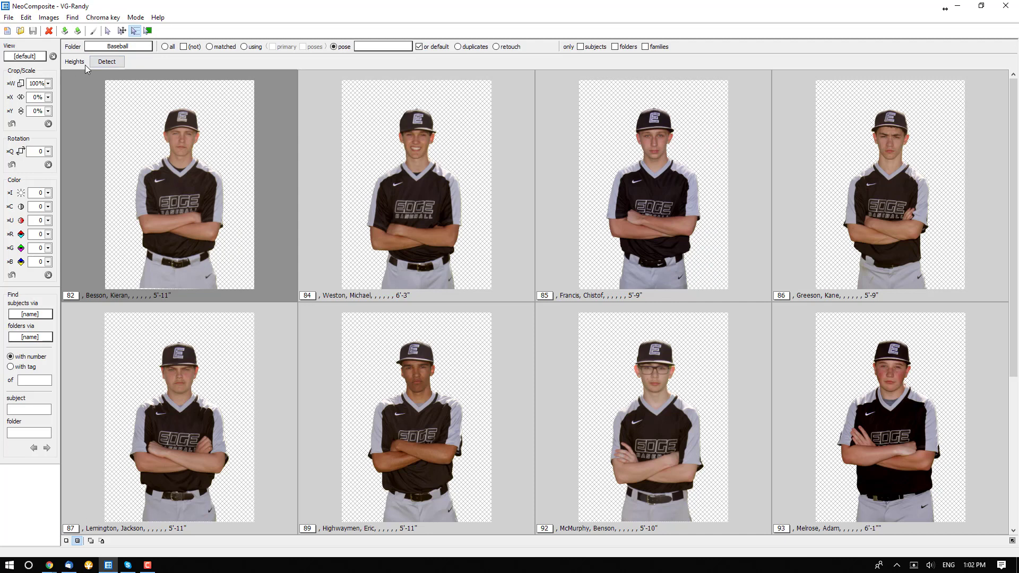
click(118, 64)
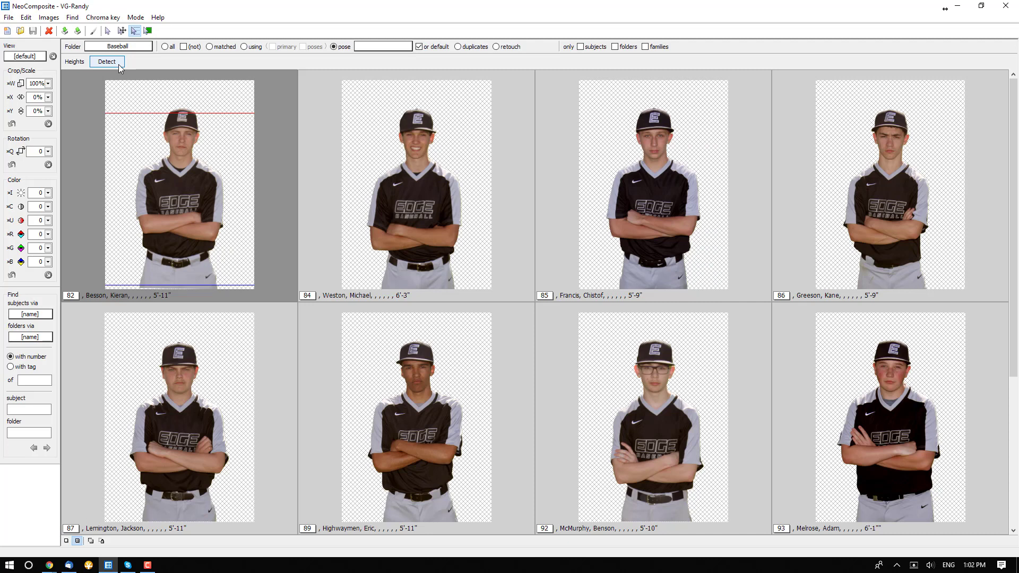
Detect the height lines on all Baseball images and slightly adjust the head line on image 84.
click(107, 62)
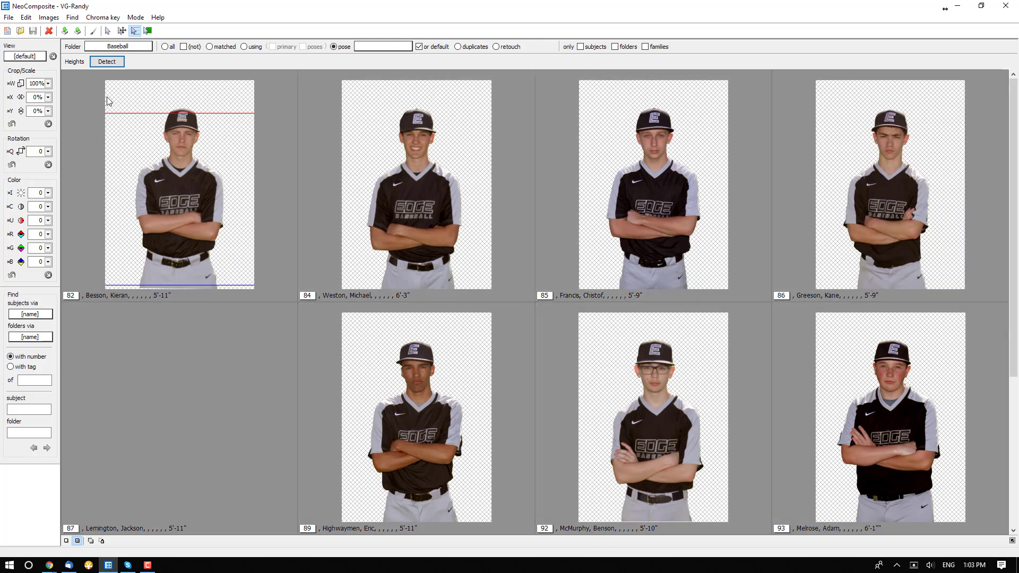
click(107, 62)
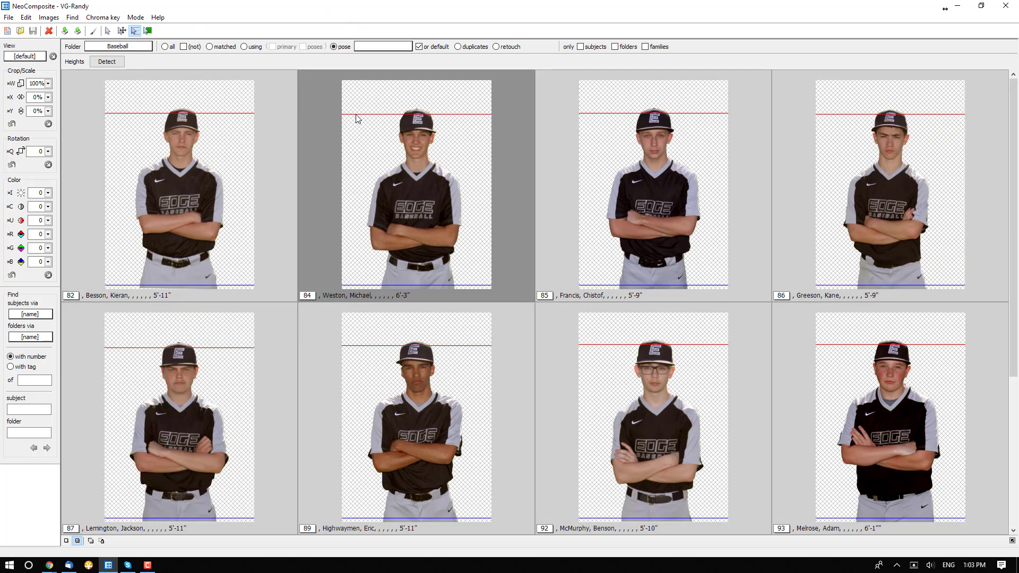
mouse_move(357, 114)
mouse_down()
mouse_move(357, 101)
mouse_move(358, 114)
mouse_up()
mouse_move(358, 111)
mouse_down()
mouse_move(362, 104)
mouse_move(365, 113)
mouse_up()
Show the Volleyball folder and detect the height lines on all of its images.
click(114, 47)
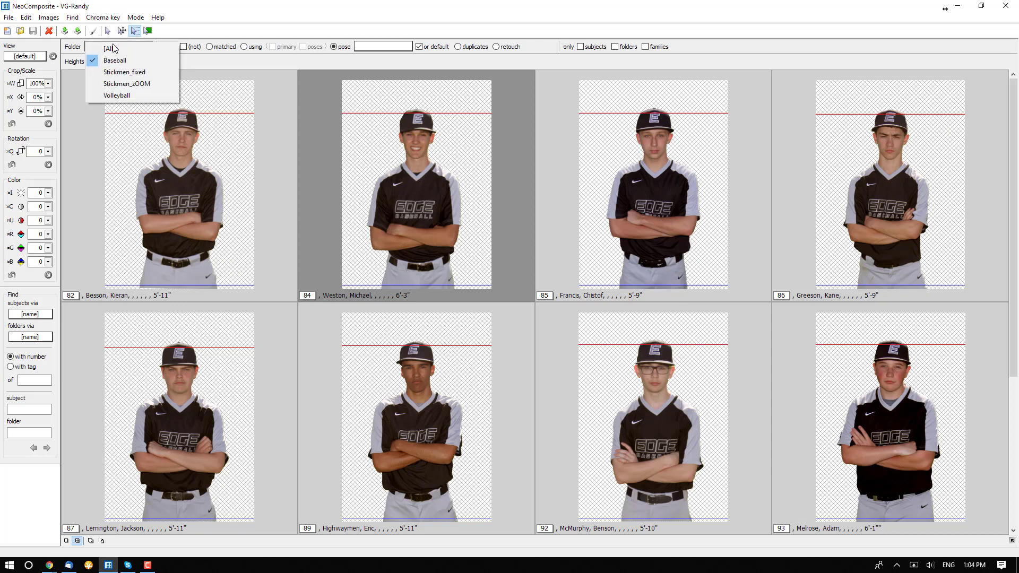
click(128, 96)
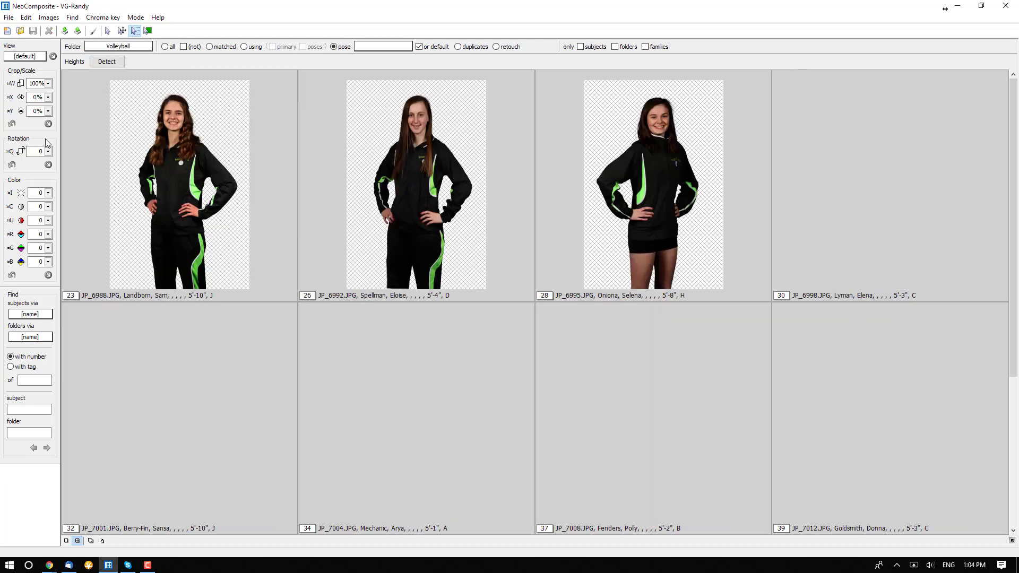
click(84, 147)
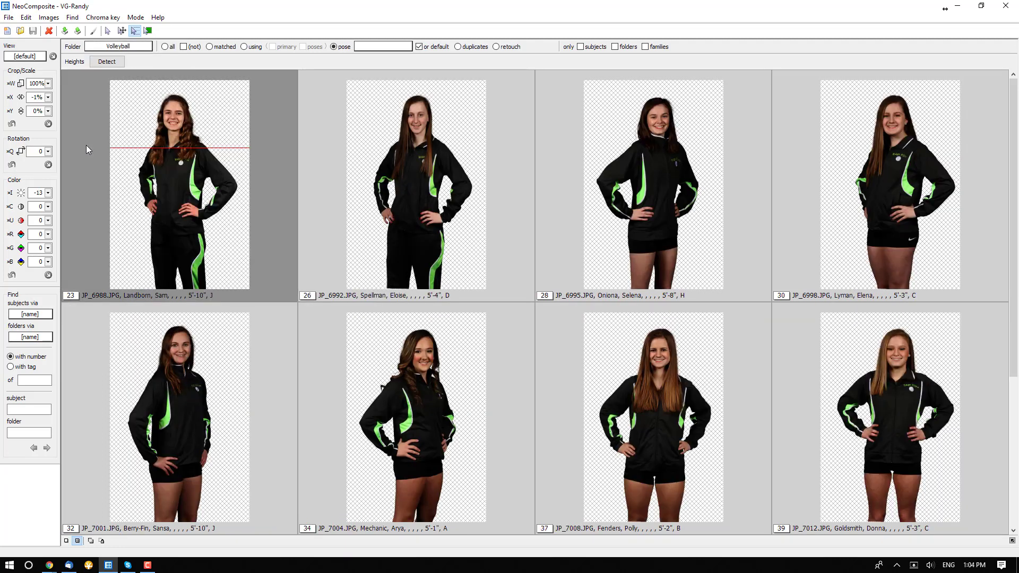
key(ctrl+a)
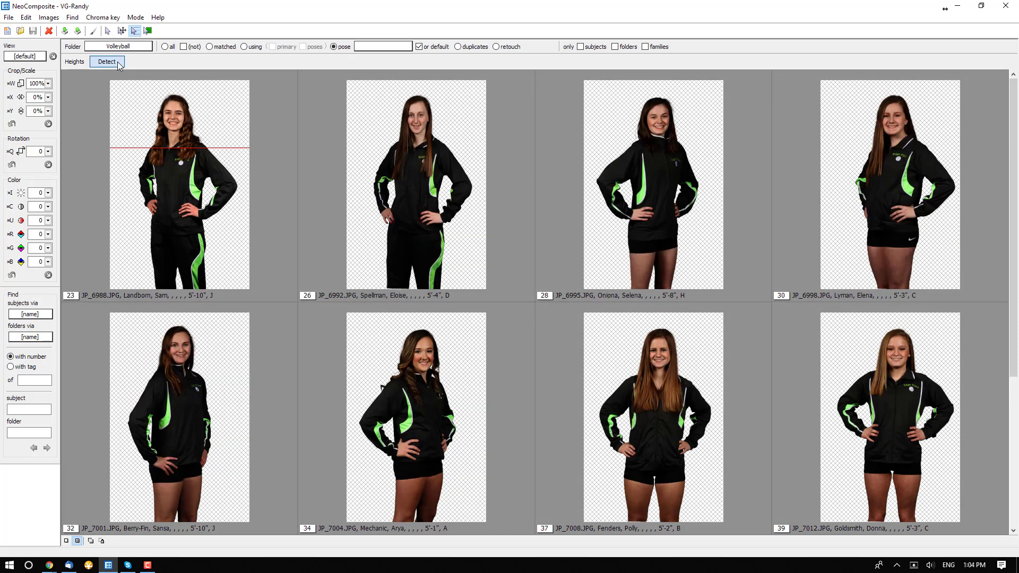
click(118, 62)
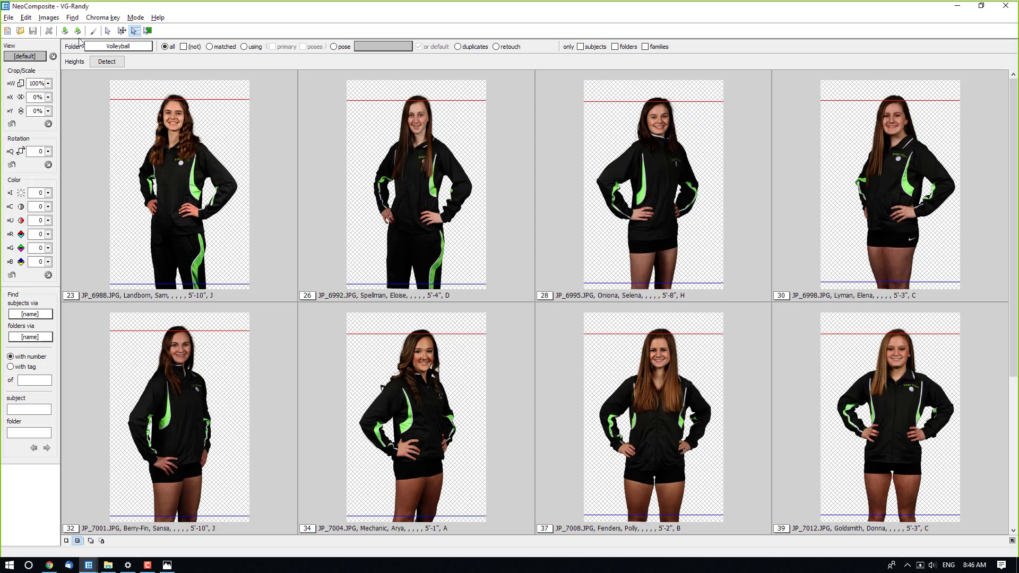
Switch to the VG-MountainViewHigh project and activate the image height tool on the Year 1 images in the default view.
key(alt+Tab)
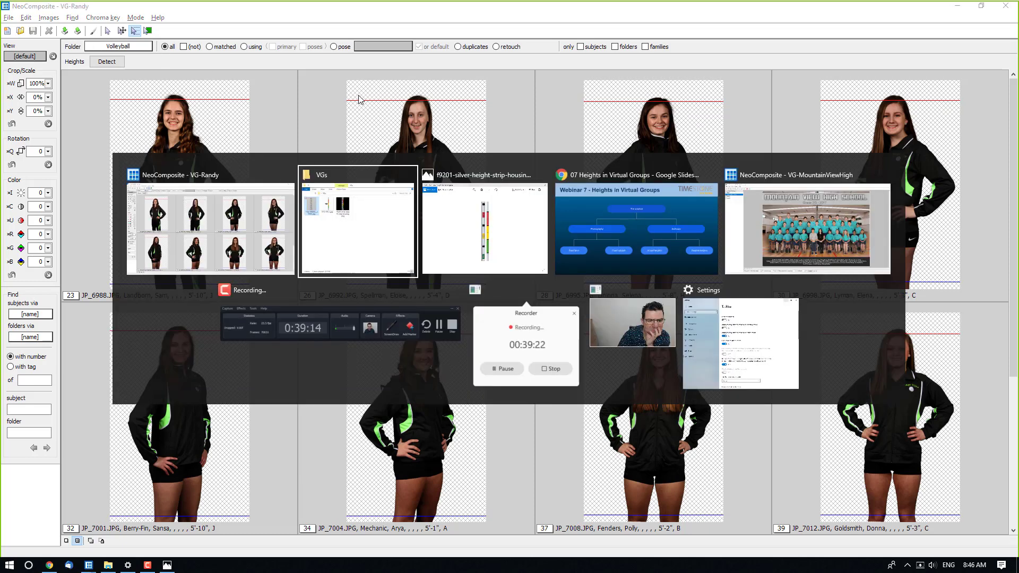
key(Tab)
key(Tab)
key(Tab)
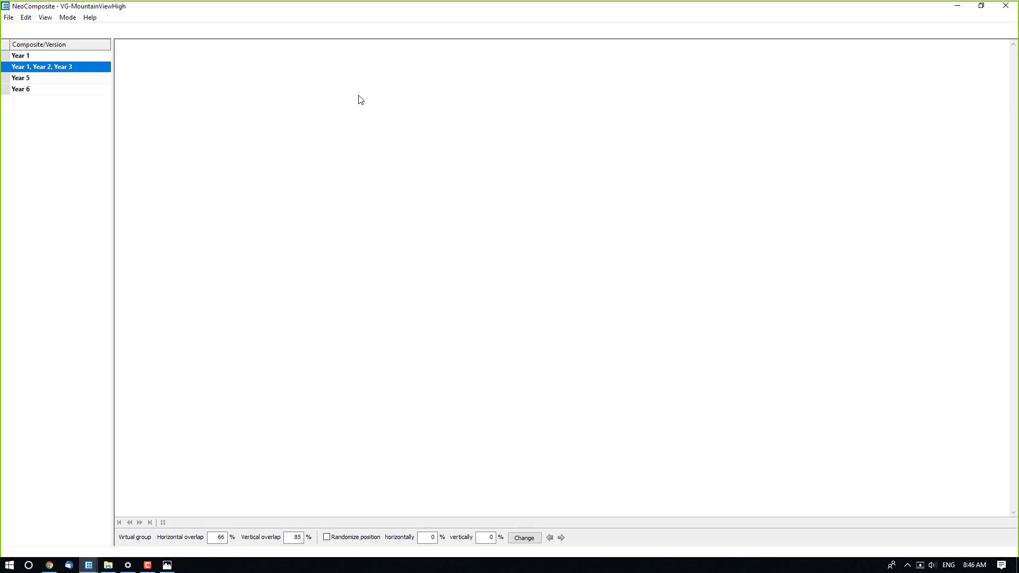
double_click(44, 56)
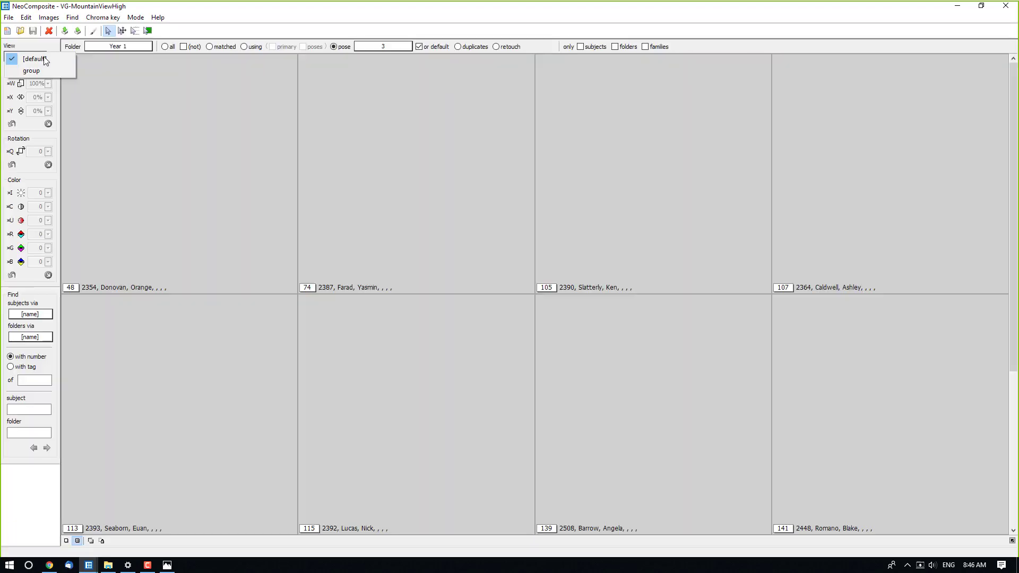
click(44, 59)
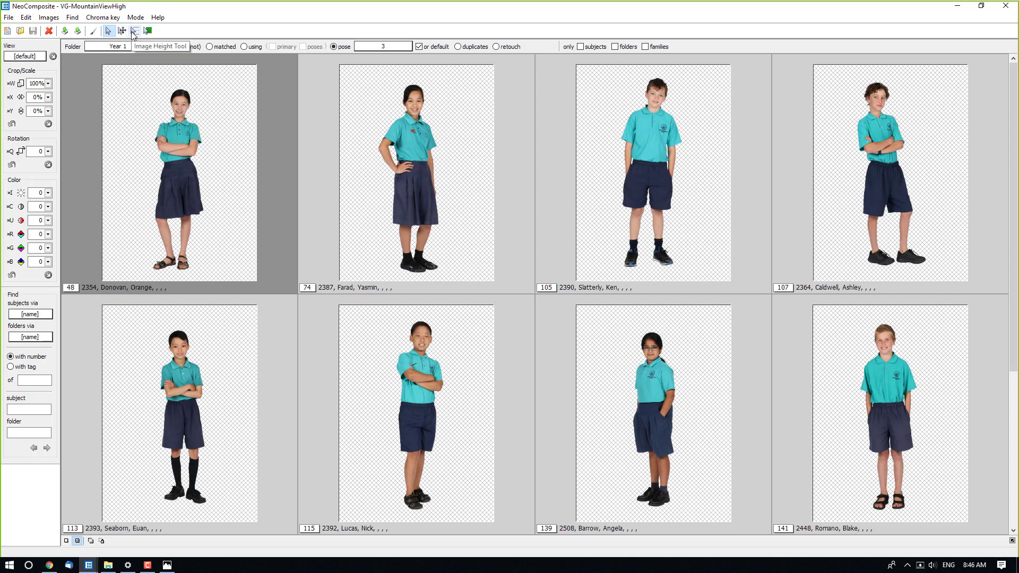
click(134, 32)
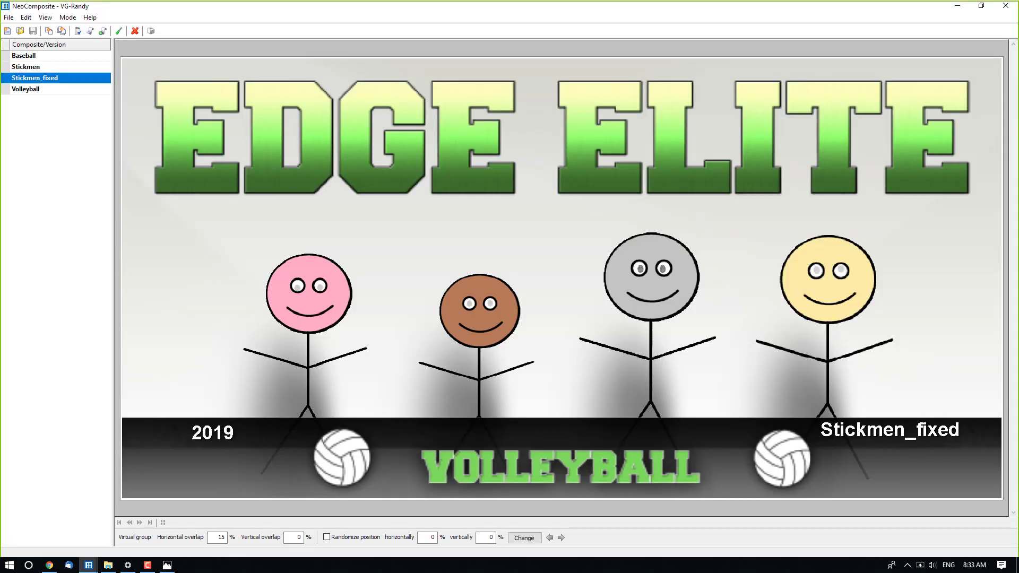
Select the Baseball composite in the VG-Randy project and page through its player versions to examine the subjects' relative heights.
click(57, 55)
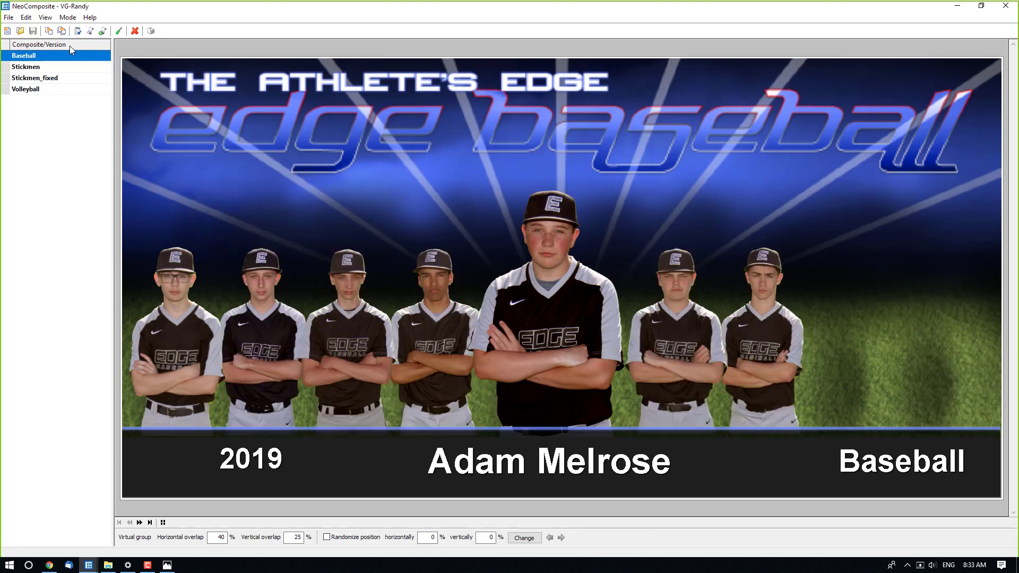
click(139, 522)
click(140, 523)
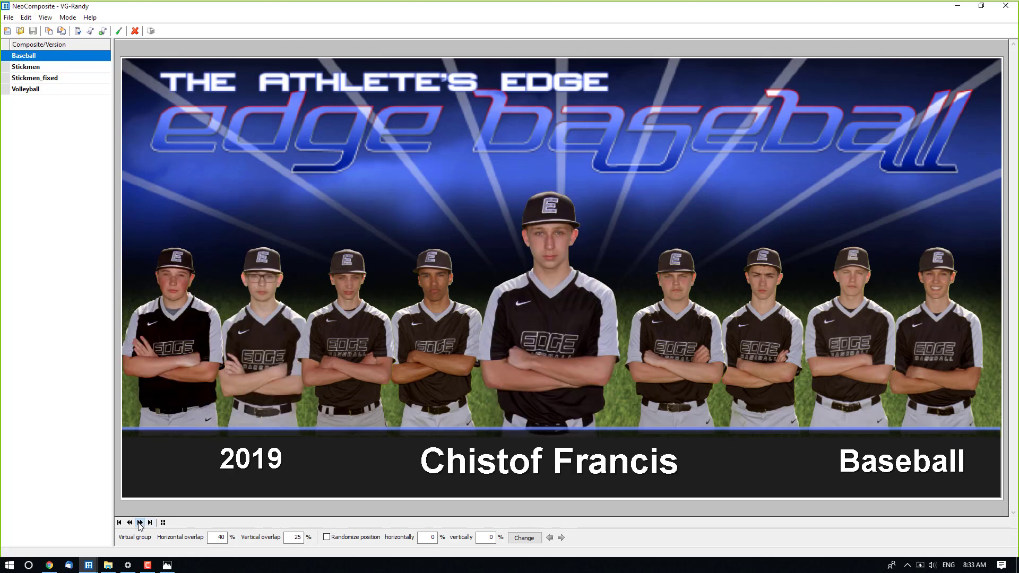
click(140, 523)
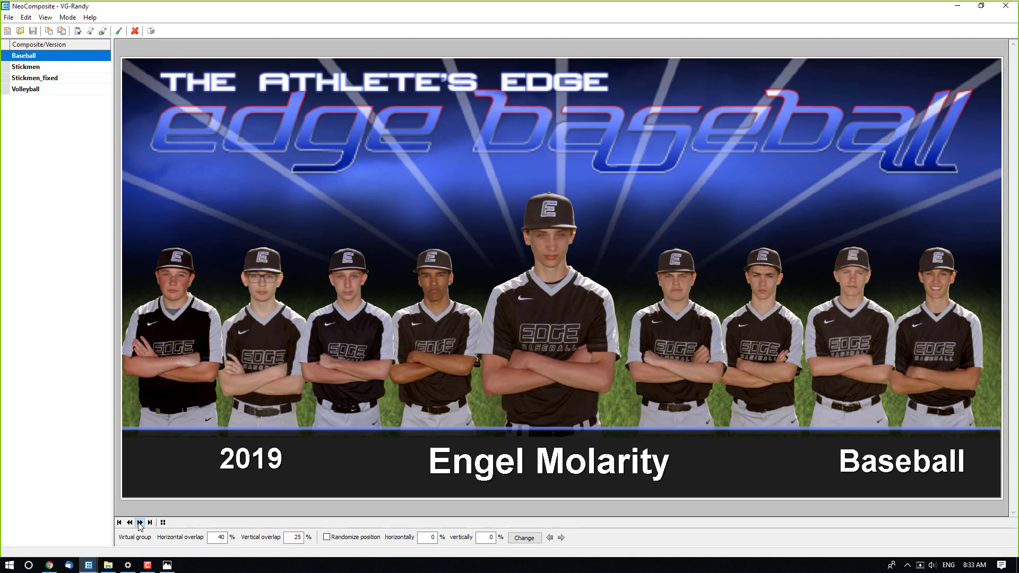
click(140, 523)
click(140, 522)
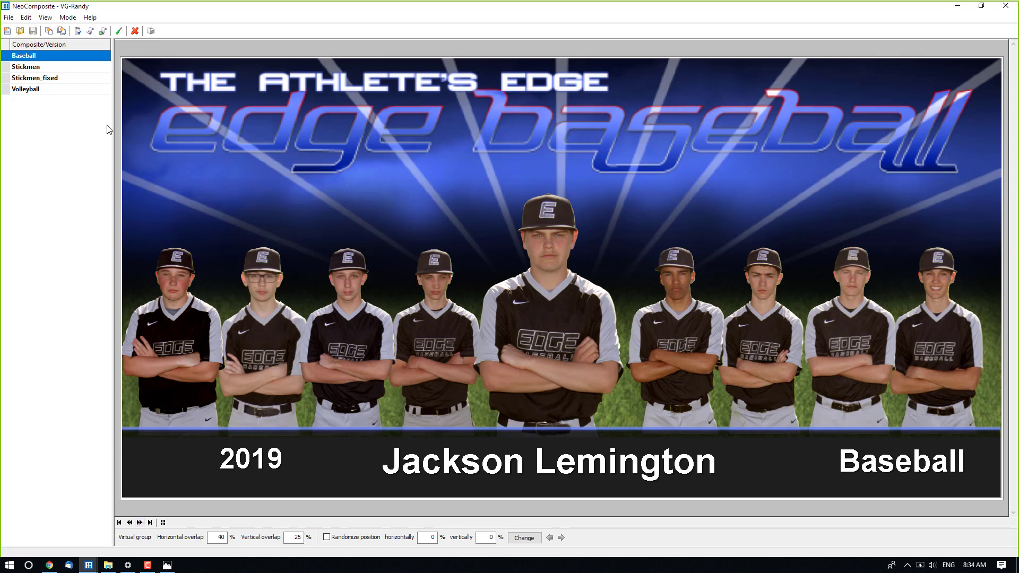
Enable relative heights in the Baseball composite's set details and apply the change.
click(91, 31)
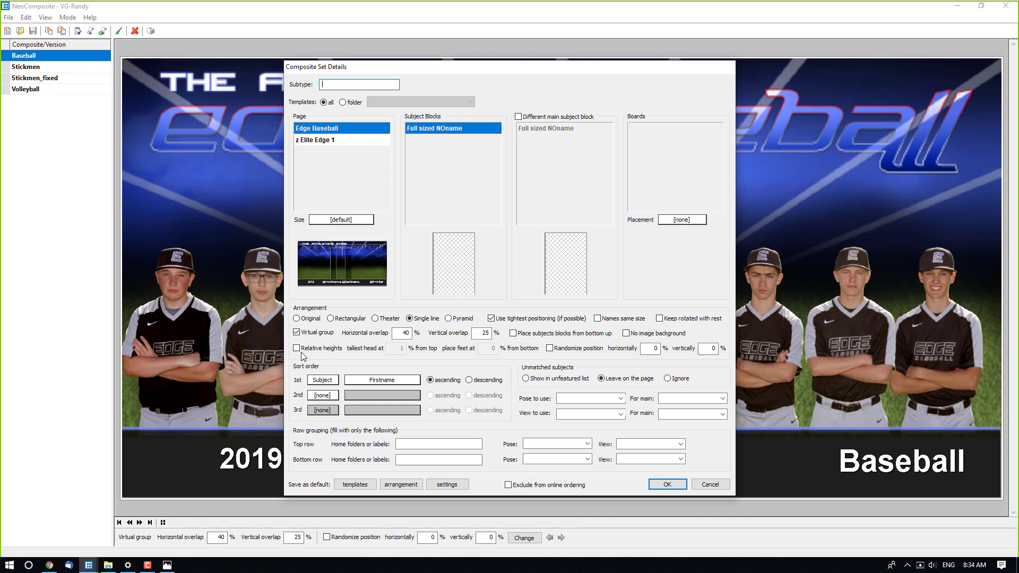
click(299, 350)
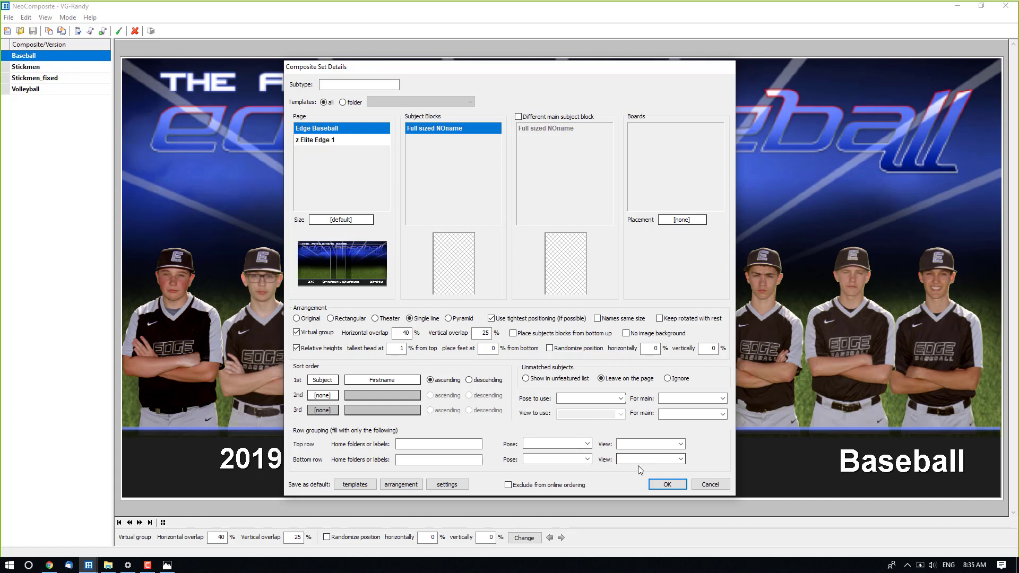
click(661, 485)
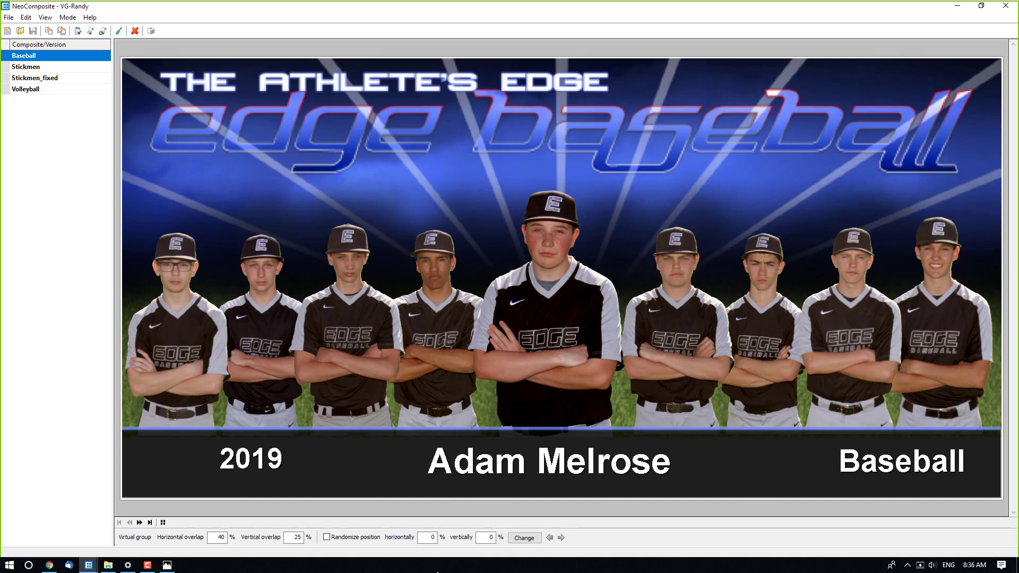
Page through the Baseball player versions again to compare subject heights with relative heights enabled.
click(139, 522)
click(141, 523)
click(141, 523)
click(141, 523)
click(140, 523)
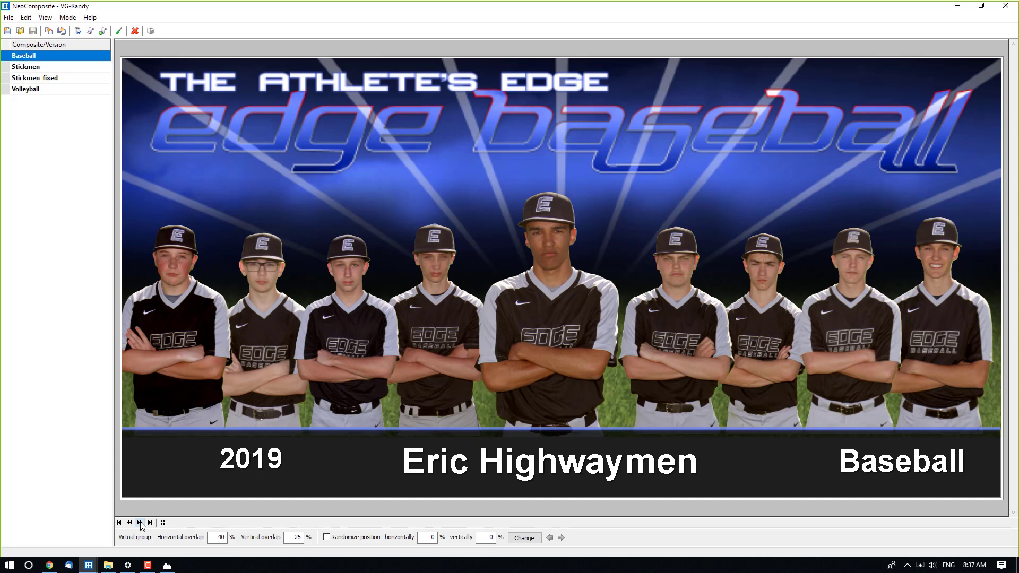
click(141, 523)
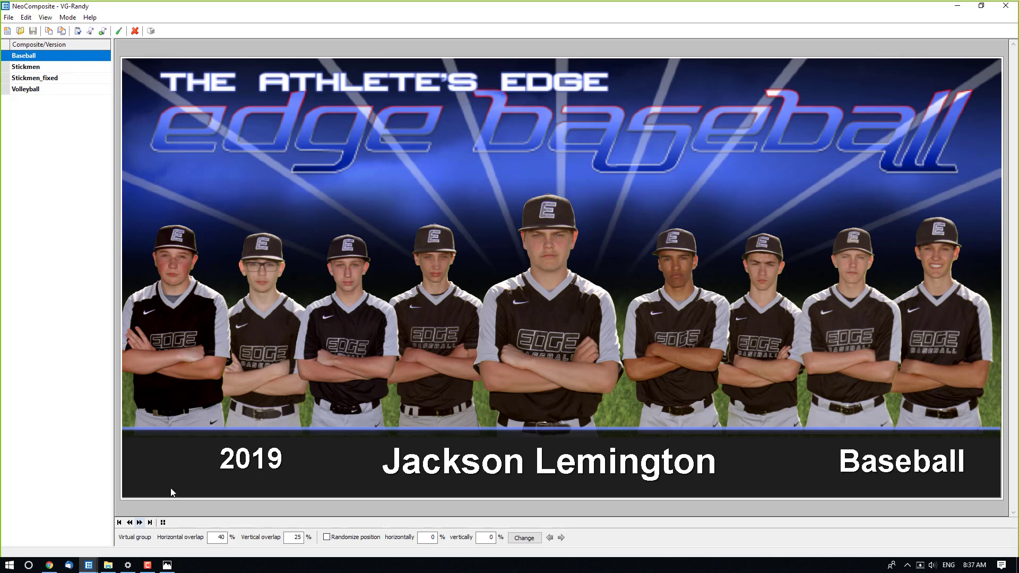
Select the Volleyball composite and examine the relative heights option in its set details, closing them without changes.
click(69, 90)
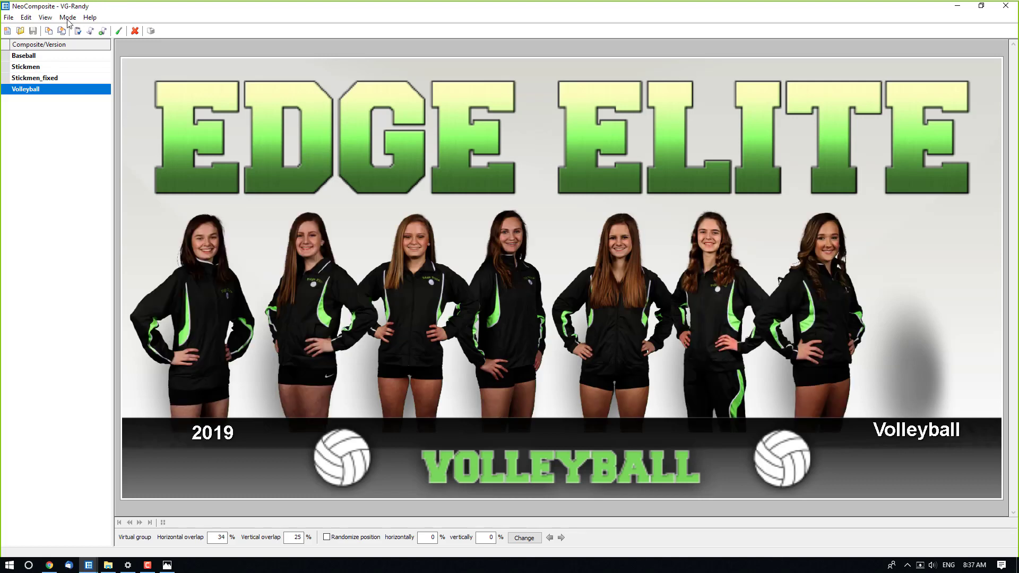
click(91, 31)
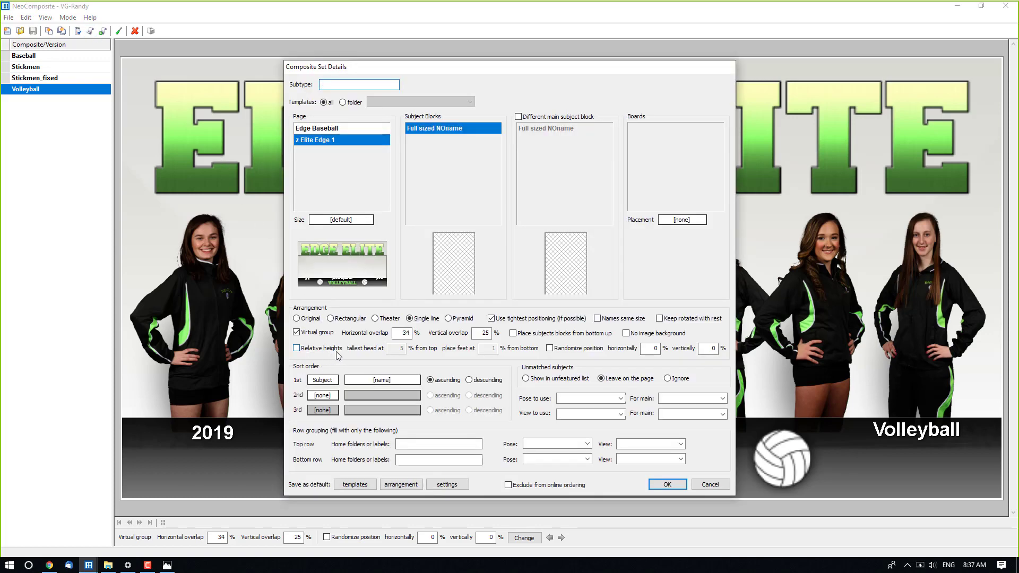
click(710, 484)
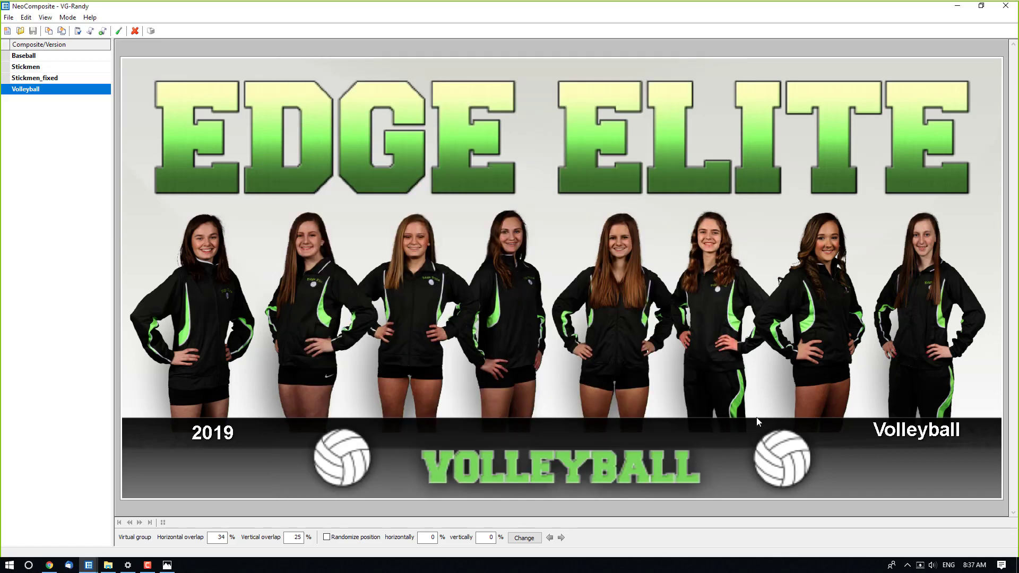
Examine the Volleyball subjects' height codes and the matching code extremes in the height settings, accepting the settings as they are.
key(F2)
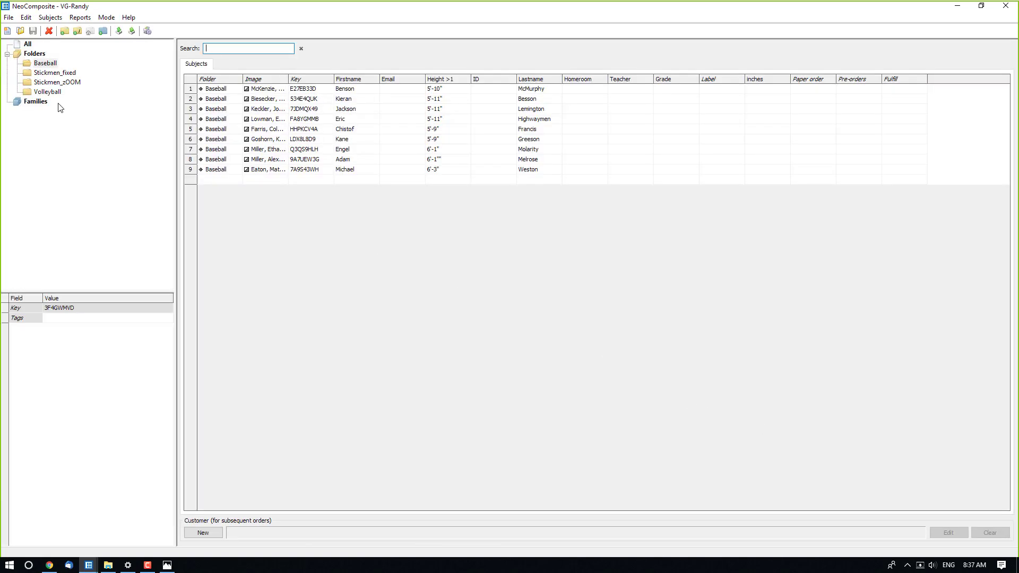
click(45, 94)
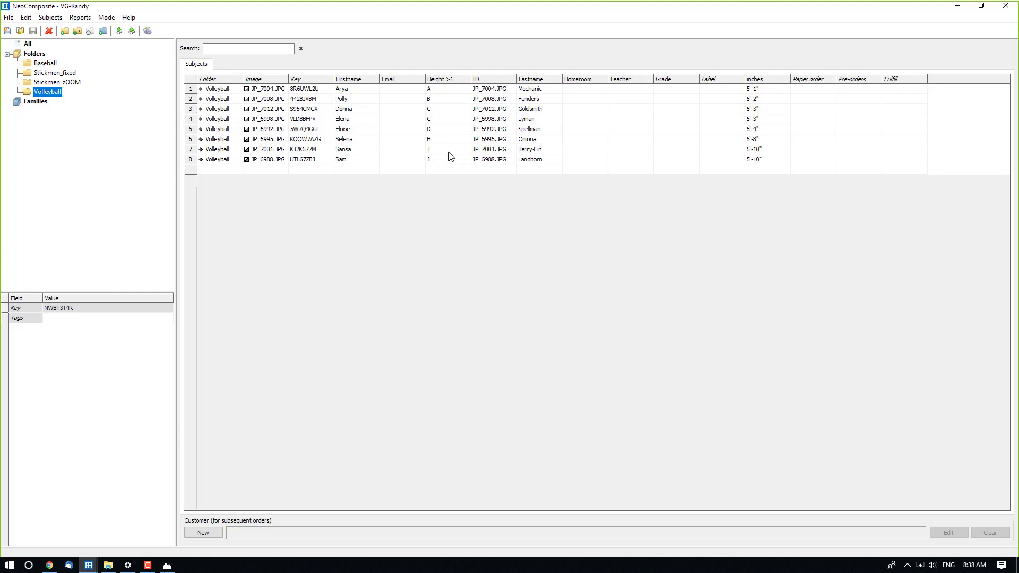
key(F3)
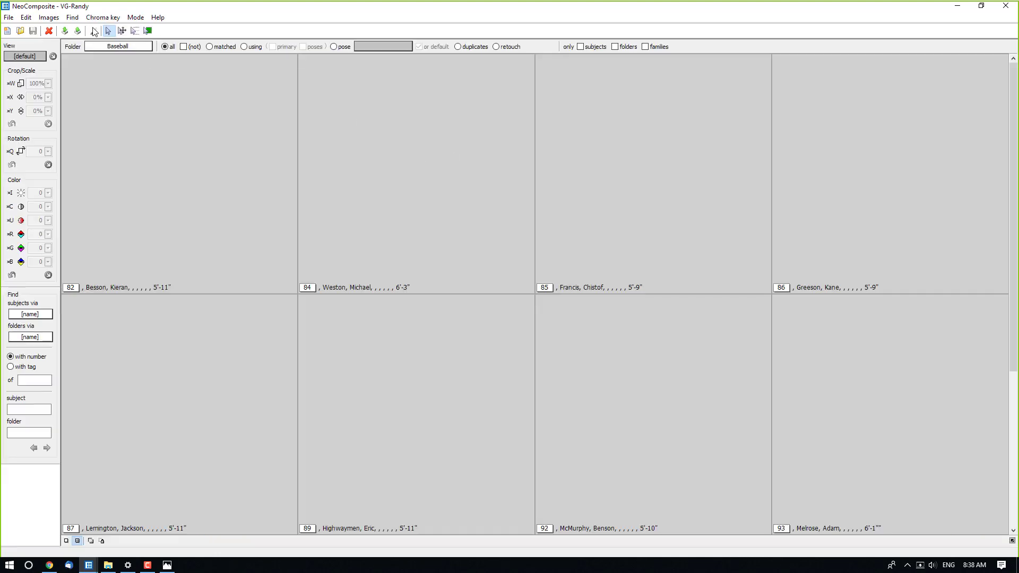
click(26, 18)
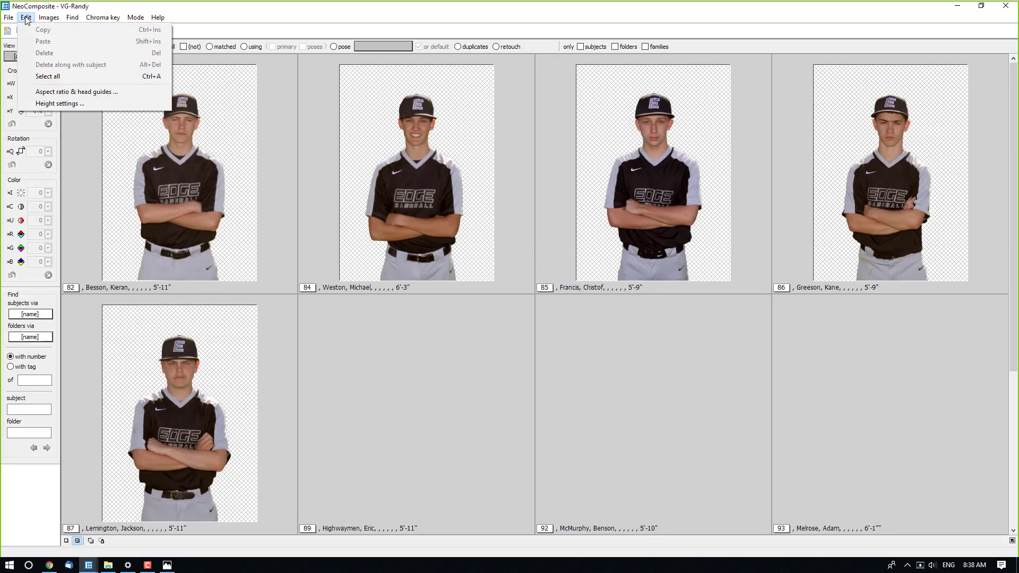
click(66, 104)
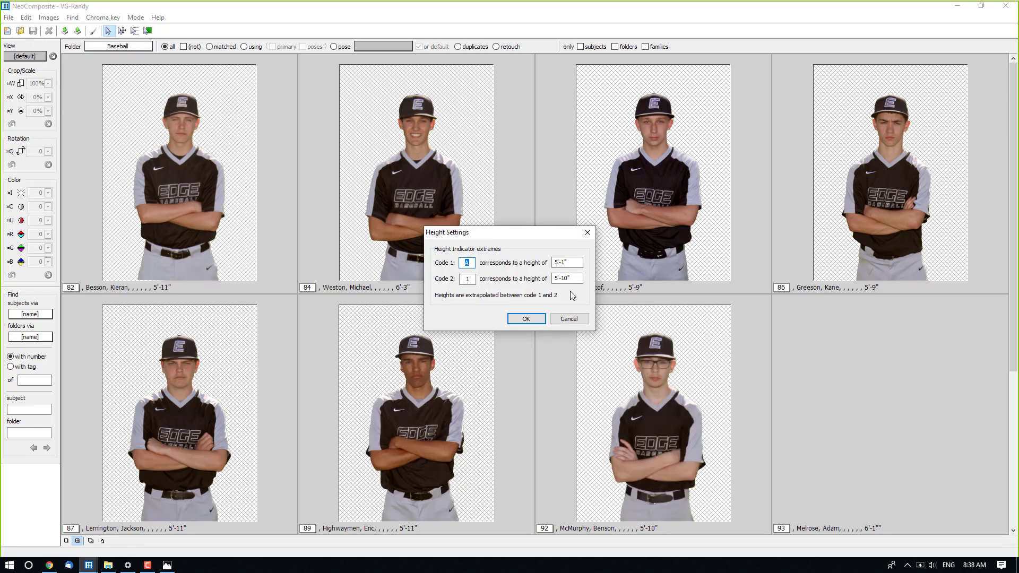
click(469, 265)
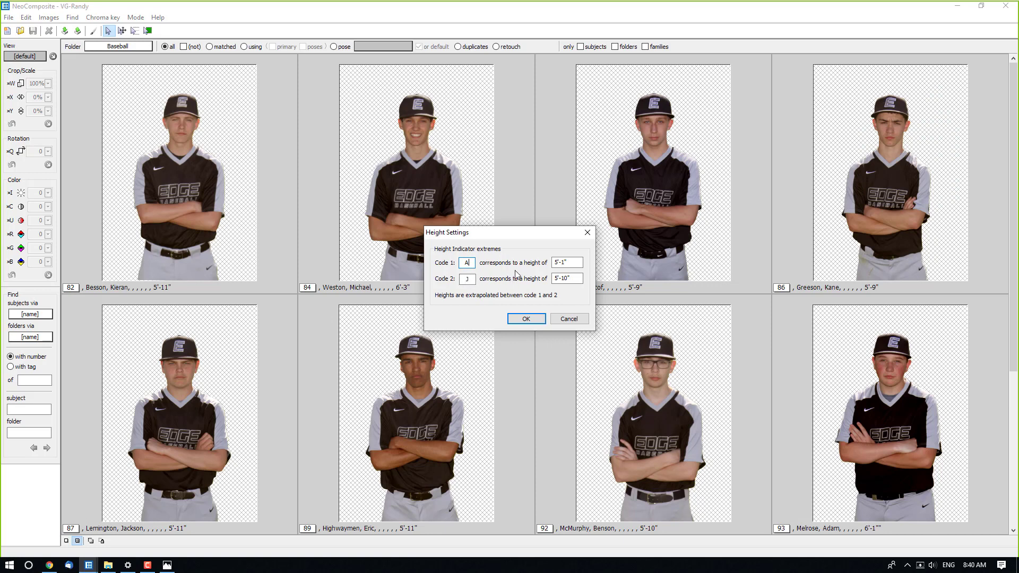
click(526, 319)
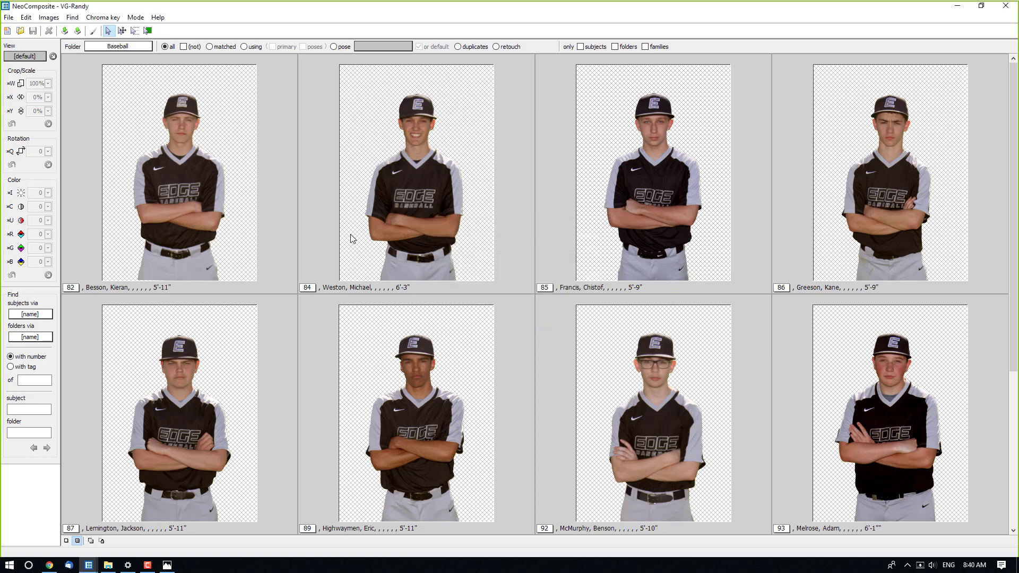
Return to the Volleyball composite, enable relative heights in its set details and apply the change.
key(F5)
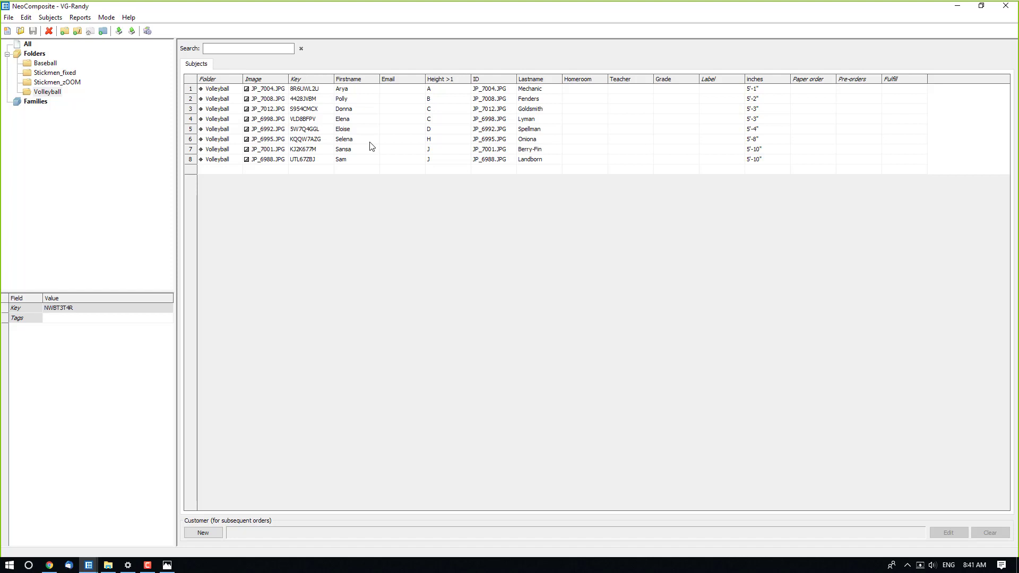
key(F2)
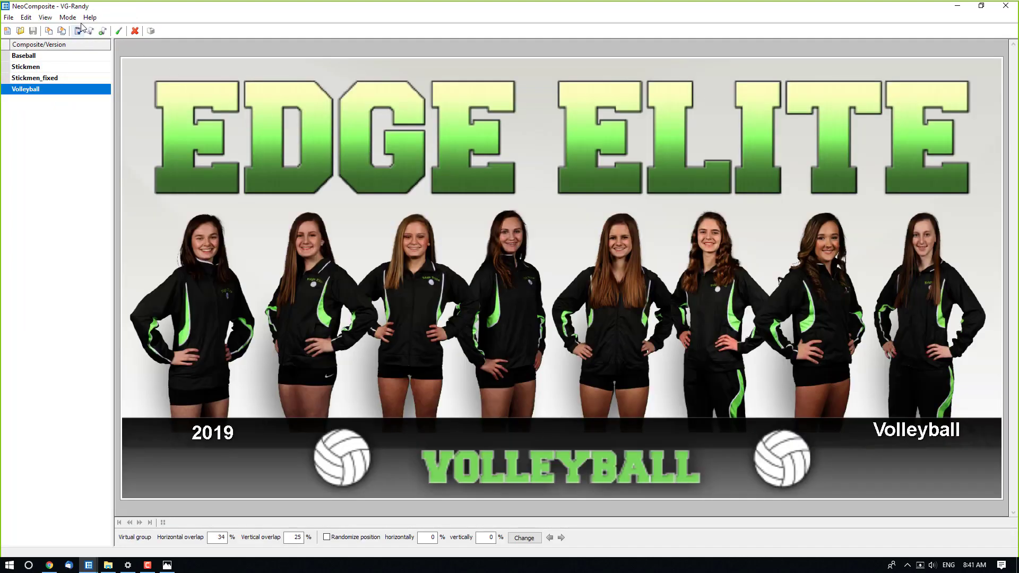
click(91, 32)
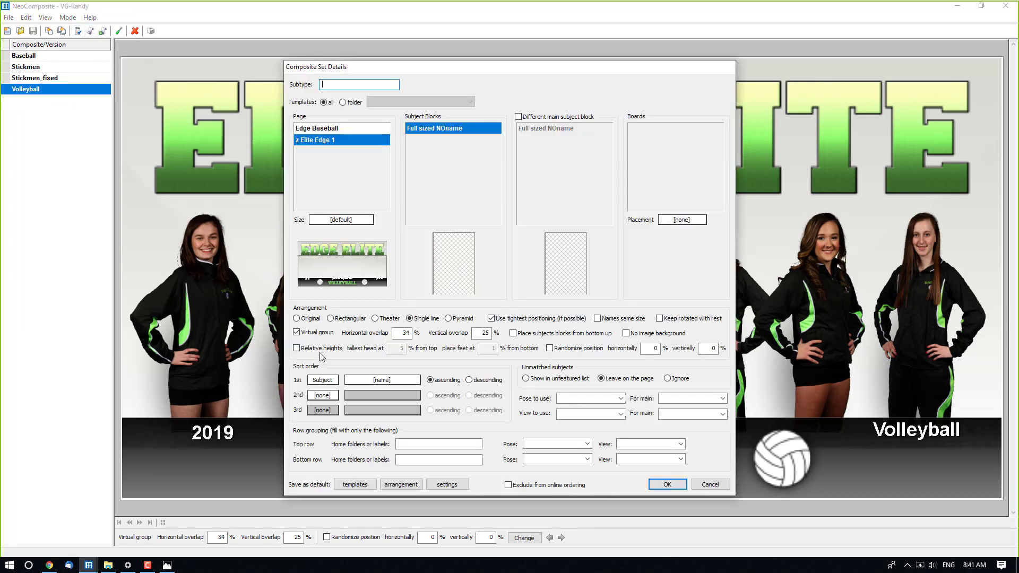
click(322, 349)
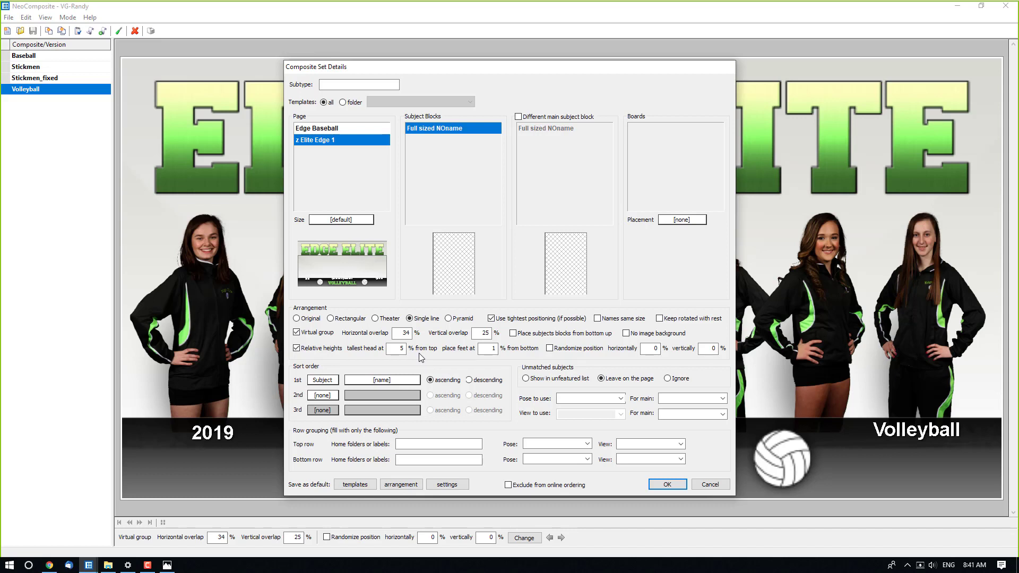
drag(612, 69, 746, 127)
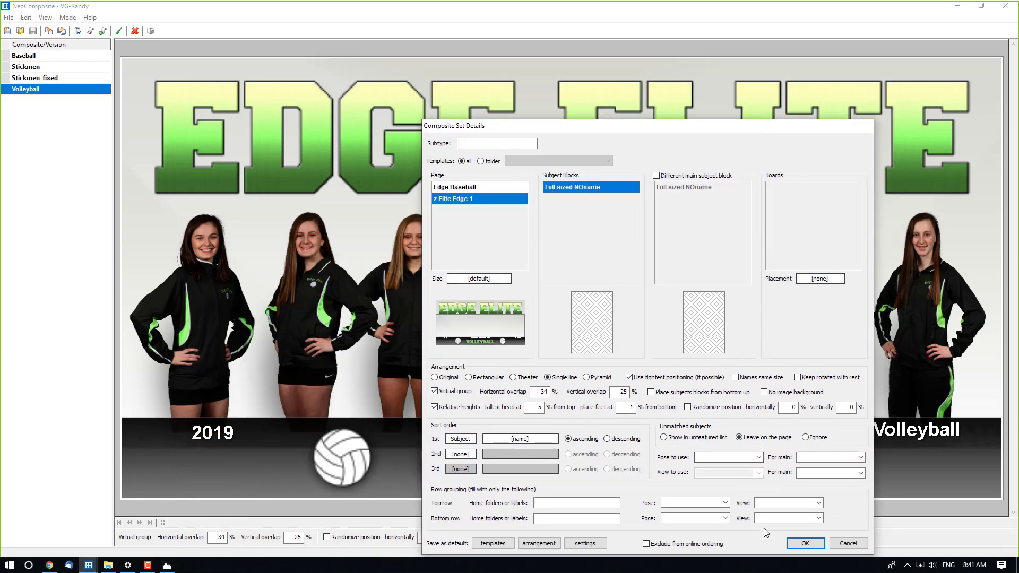
click(794, 542)
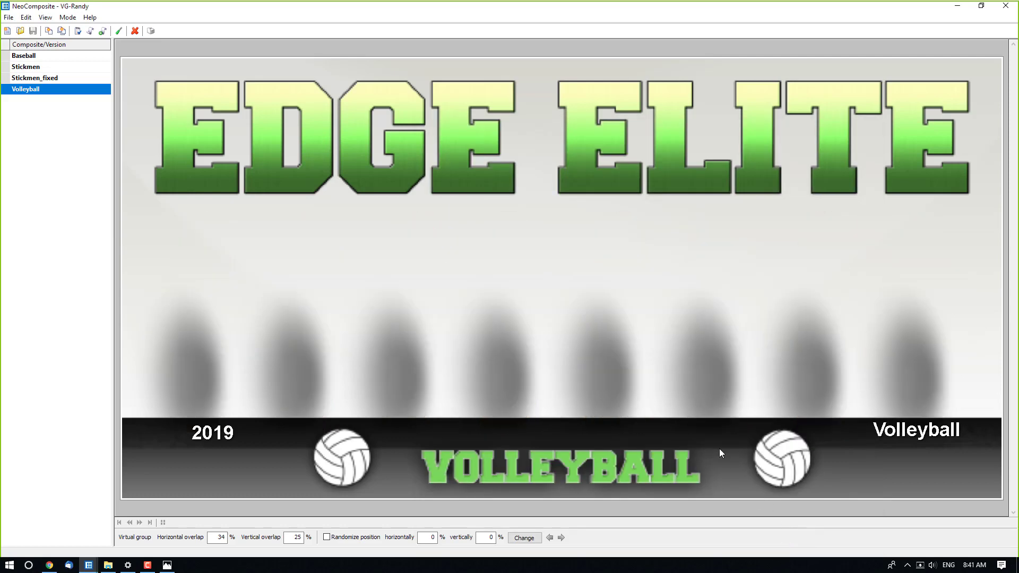